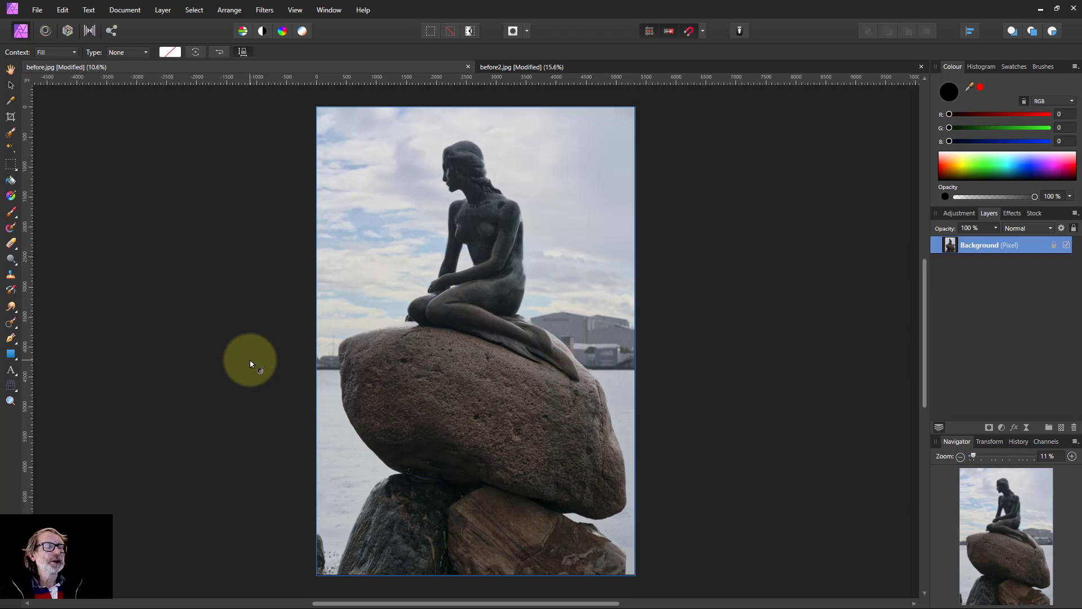
# - Add a warm yellow fill layer (RGB 255, 206, 69) over the photo at 58% opacity
pyautogui.click(162, 20)
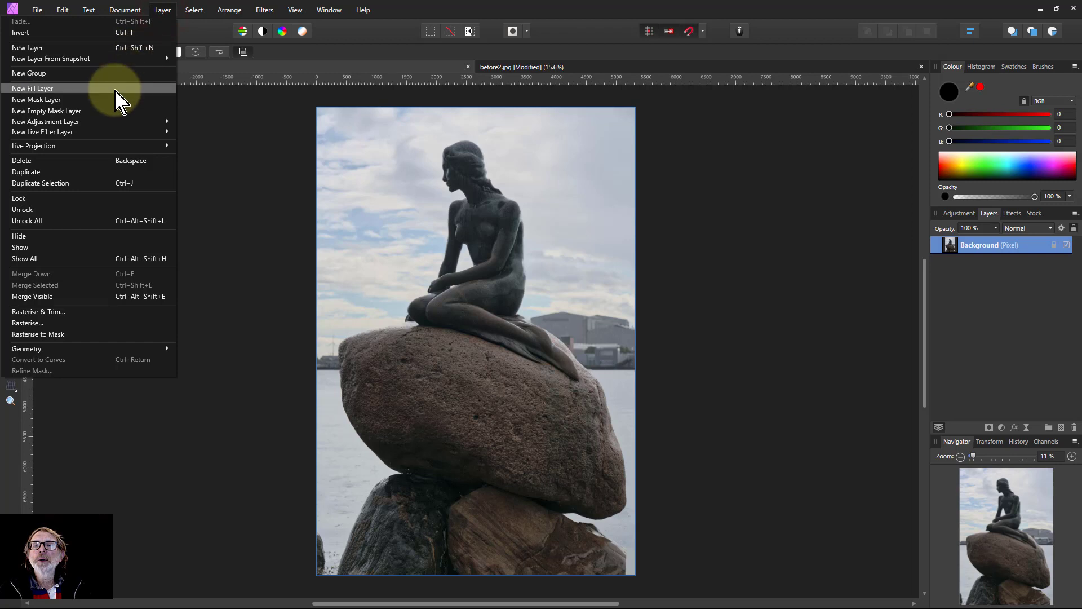
pyautogui.click(115, 89)
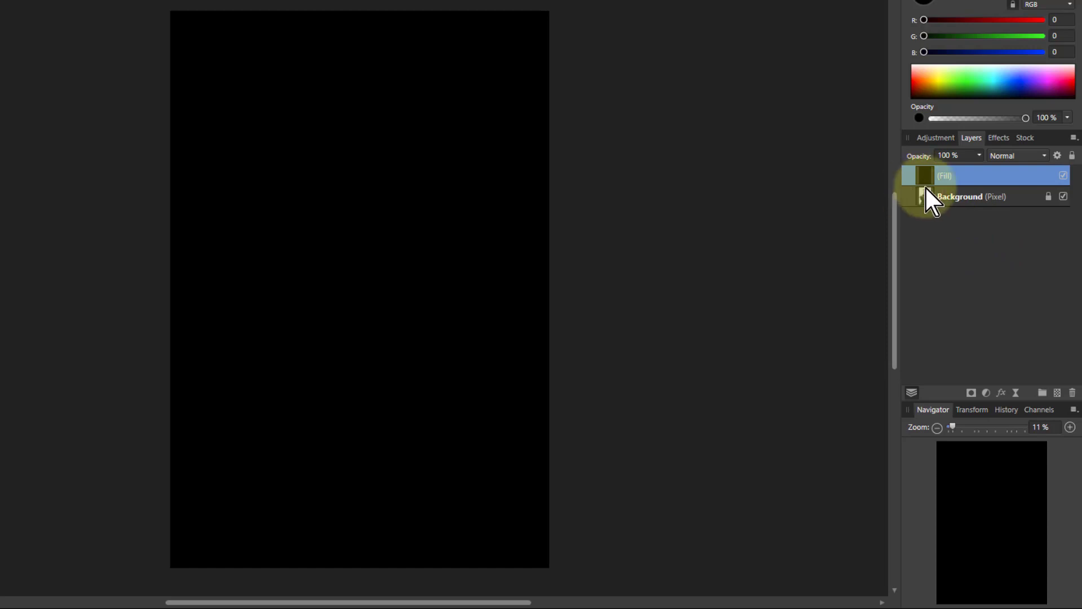
pyautogui.click(933, 78)
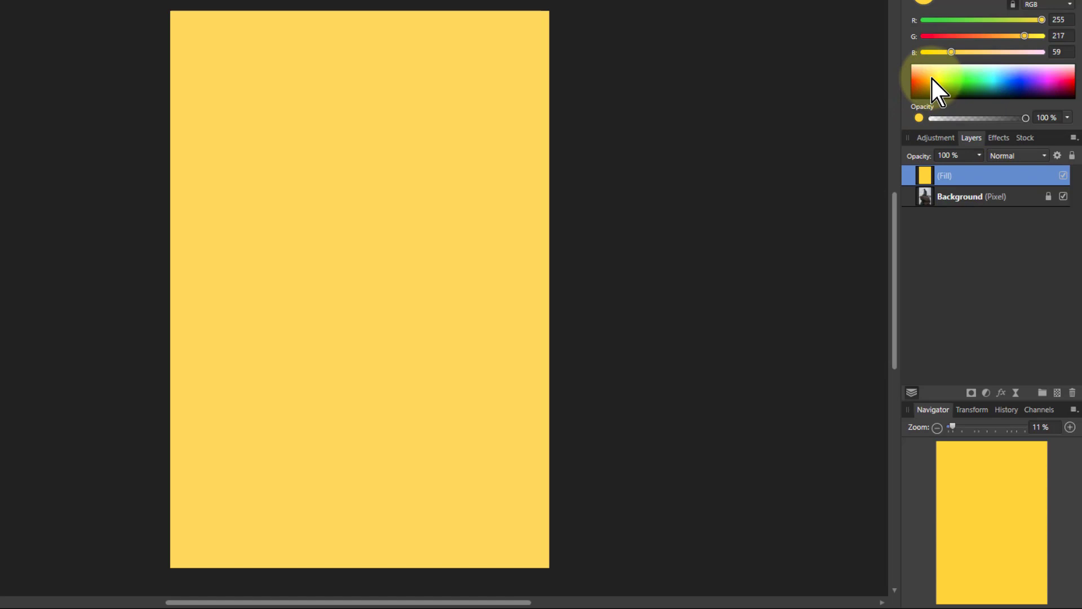
pyautogui.click(932, 79)
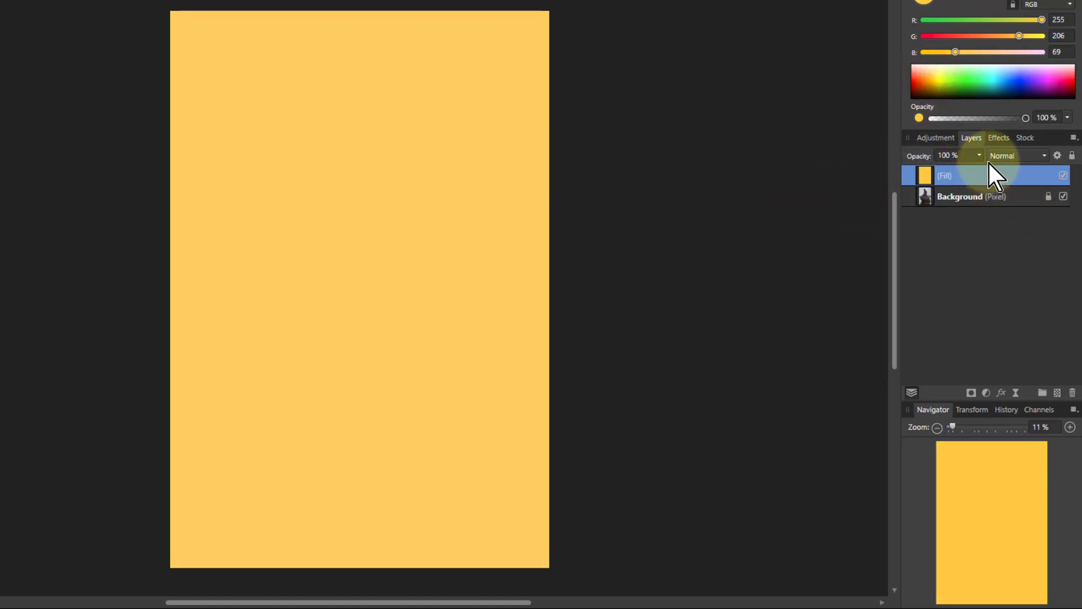
pyautogui.moveTo(981, 156); pyautogui.dragTo(942, 184)
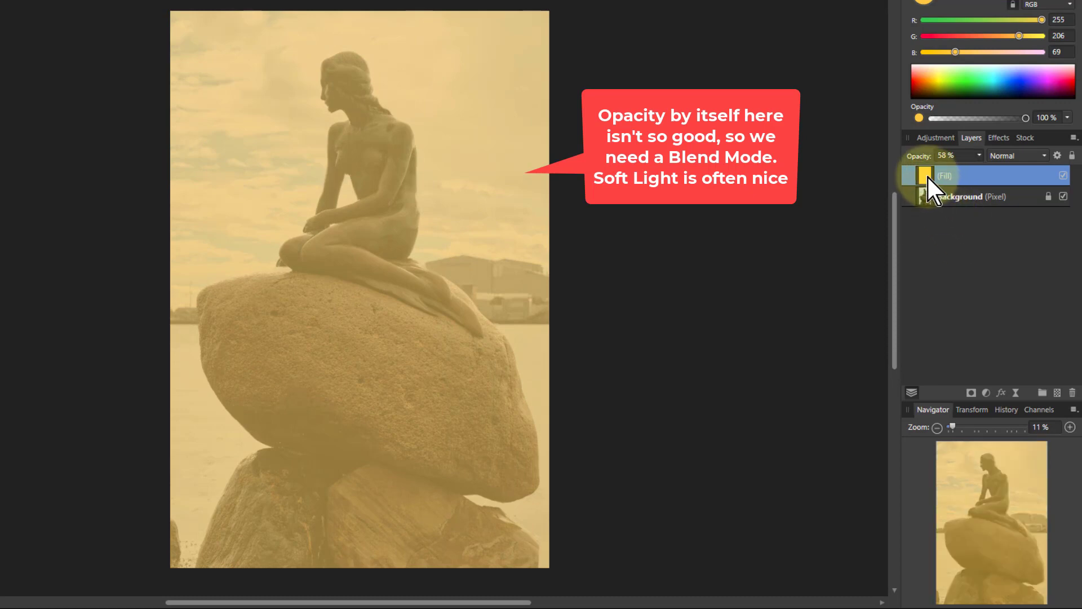
# - Set the fill layer to Soft Light blending at 50% opacity and recolour it white
pyautogui.click(1013, 156)
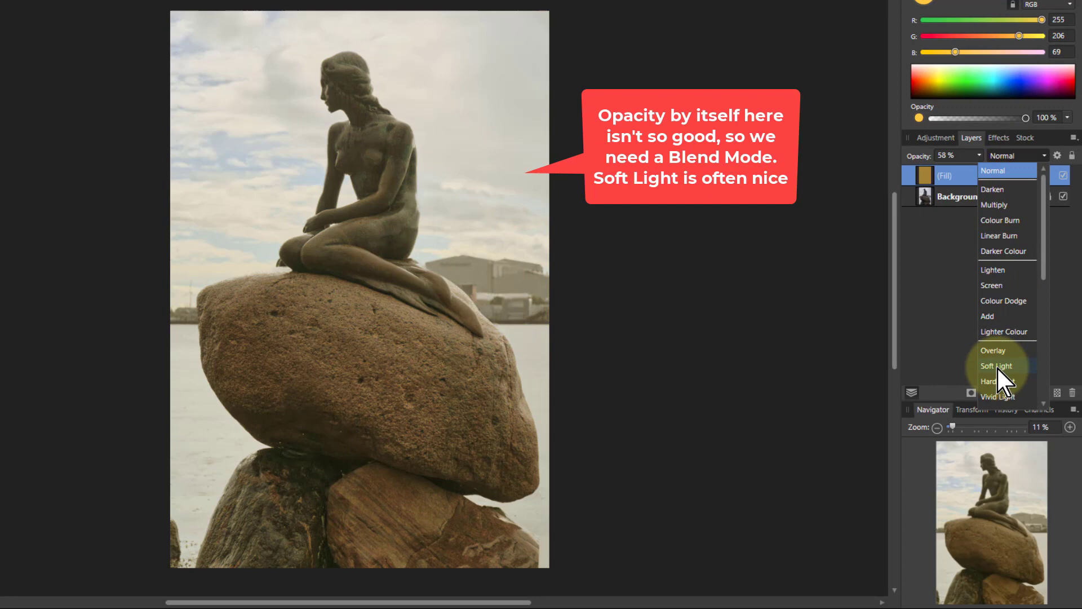
pyautogui.click(997, 366)
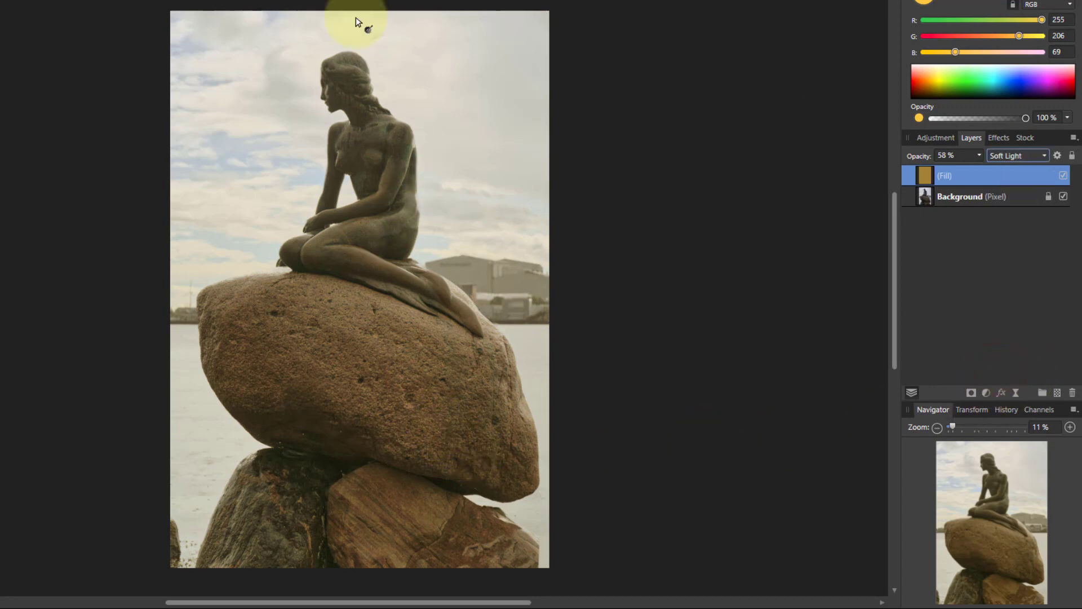
pyautogui.click(980, 156)
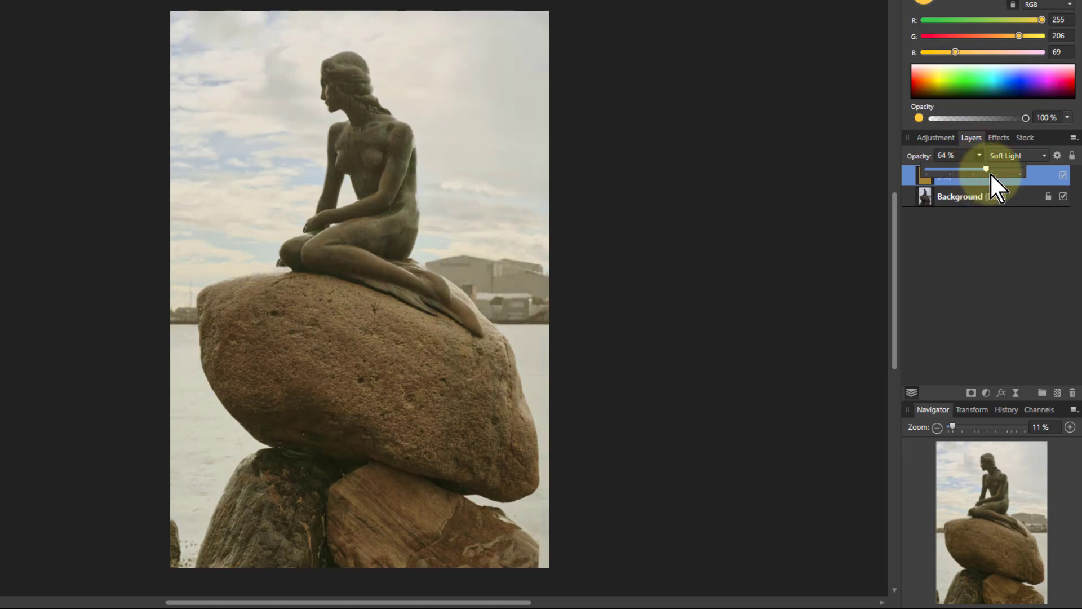
pyautogui.moveTo(990, 172)
pyautogui.mouseDown()
pyautogui.moveTo(1000, 175)
pyautogui.moveTo(929, 178)
pyautogui.moveTo(1027, 174)
pyautogui.moveTo(972, 178)
pyautogui.mouseUp()
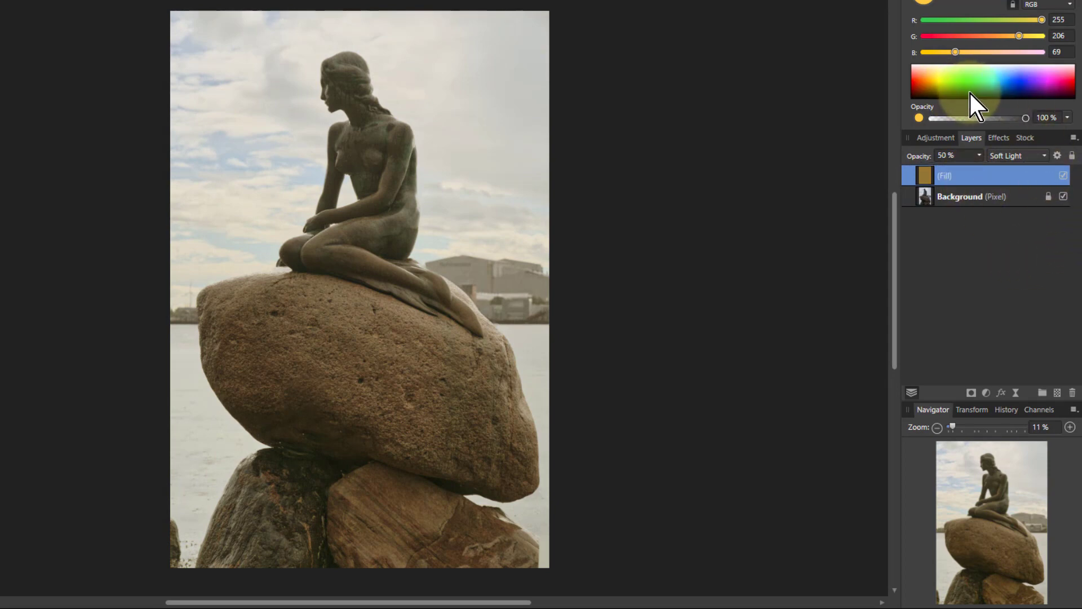
pyautogui.moveTo(966, 95); pyautogui.dragTo(943, 71)
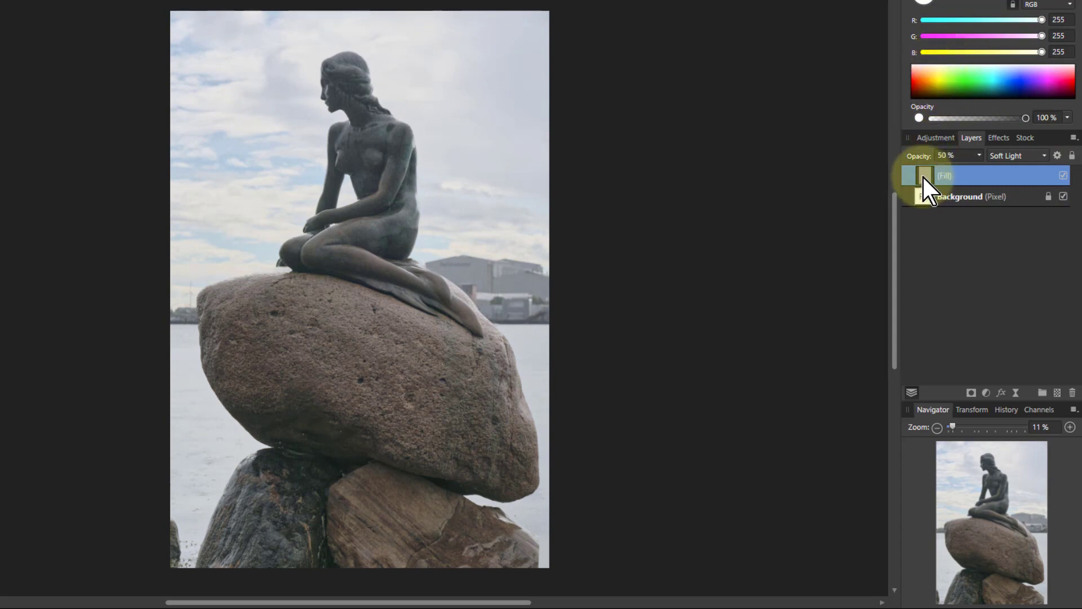
# - Try the fill in black at 46% opacity, then delete the fill layer
pyautogui.click(981, 158)
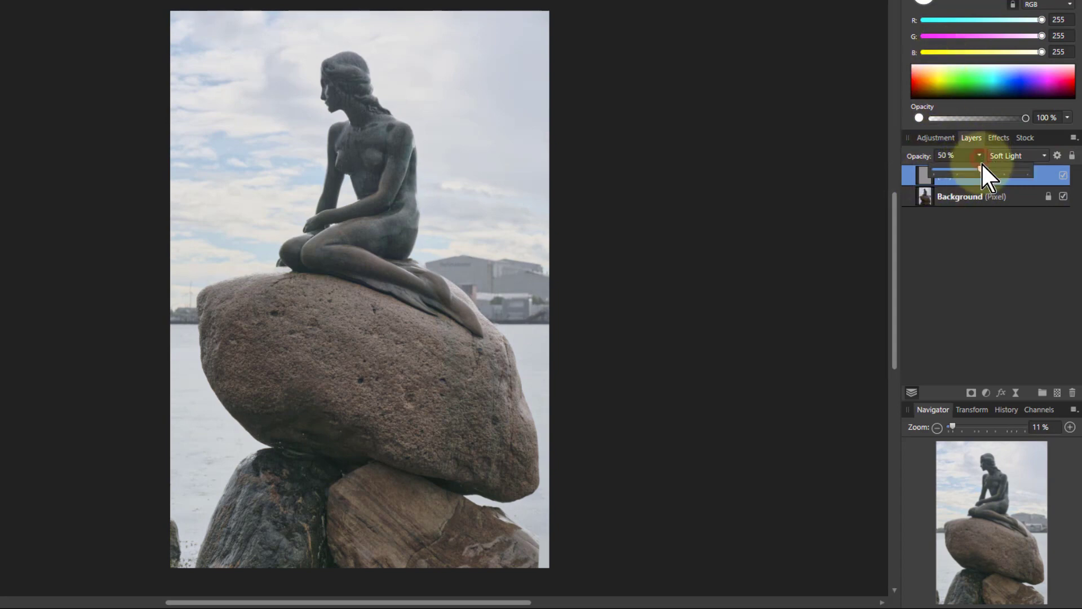
pyautogui.moveTo(982, 162)
pyautogui.mouseDown()
pyautogui.moveTo(1028, 168)
pyautogui.moveTo(979, 181)
pyautogui.mouseUp()
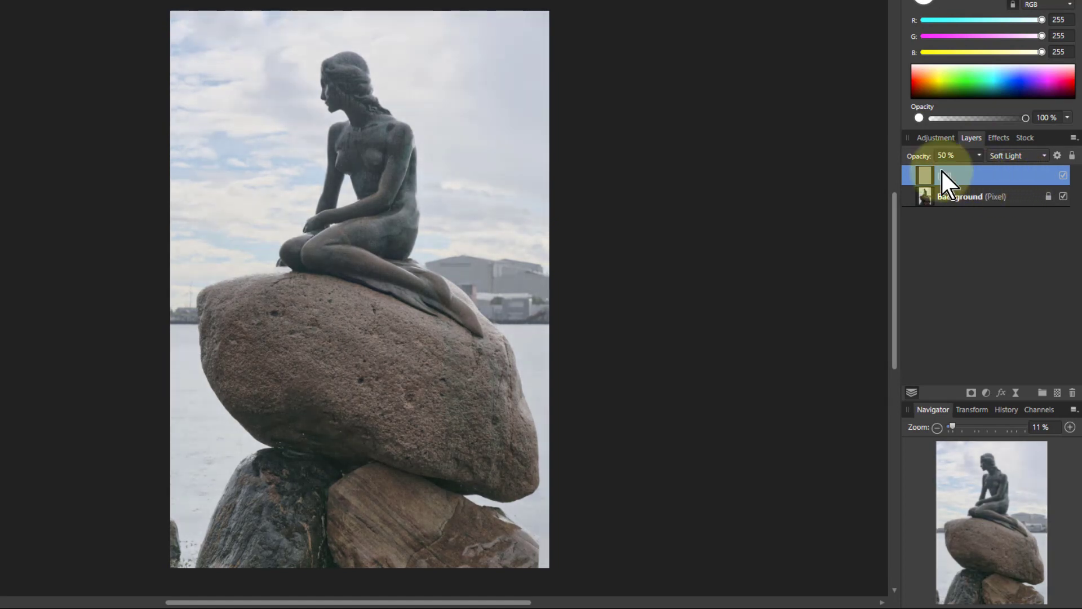
pyautogui.click(942, 83)
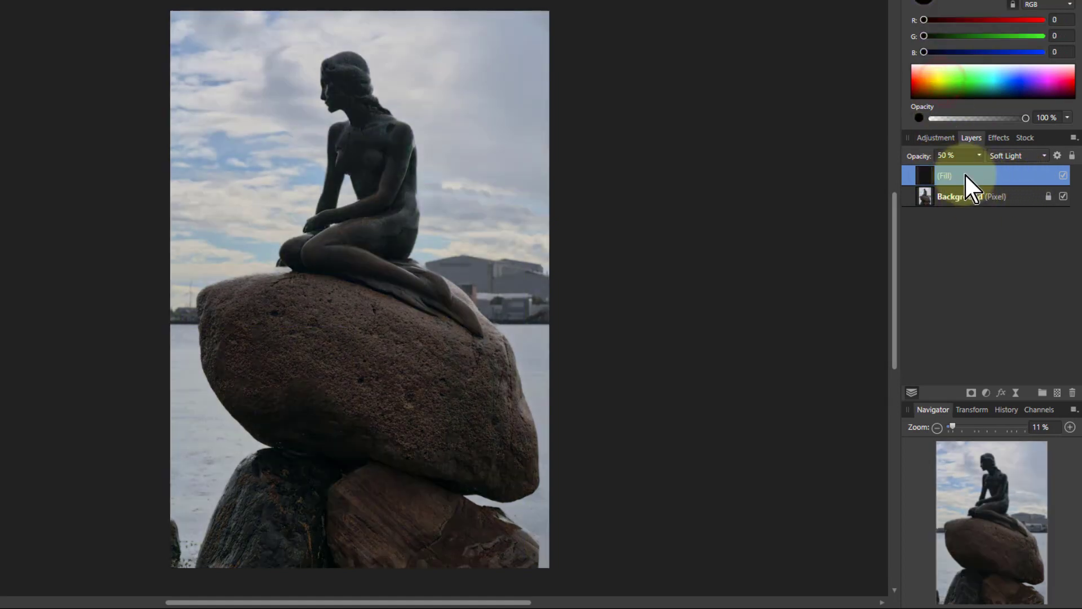
pyautogui.click(980, 156)
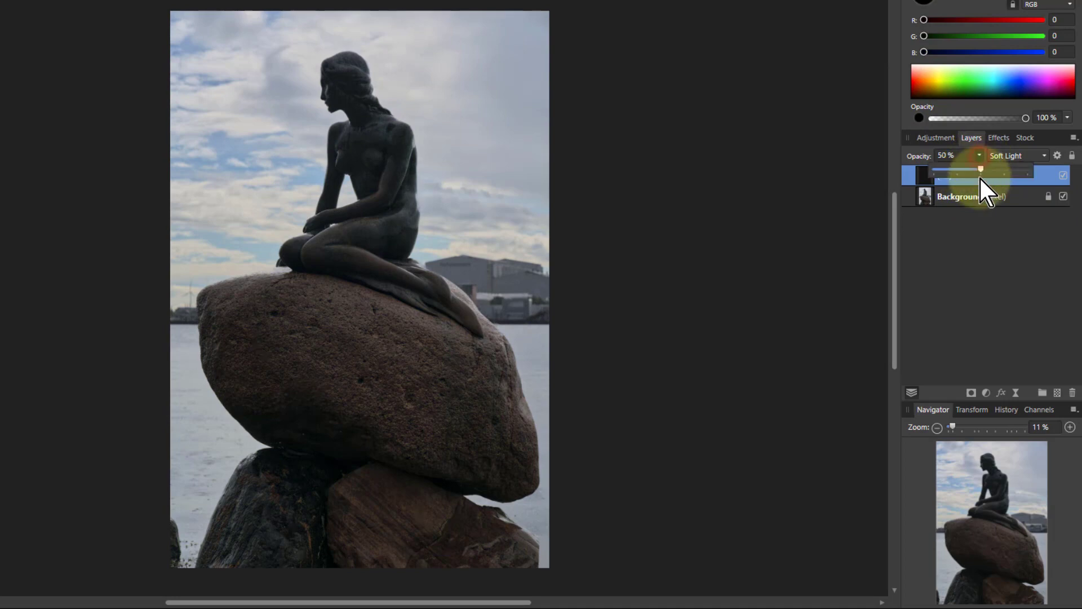
pyautogui.moveTo(979, 177)
pyautogui.mouseDown()
pyautogui.moveTo(951, 176)
pyautogui.moveTo(1027, 176)
pyautogui.moveTo(978, 177)
pyautogui.mouseUp()
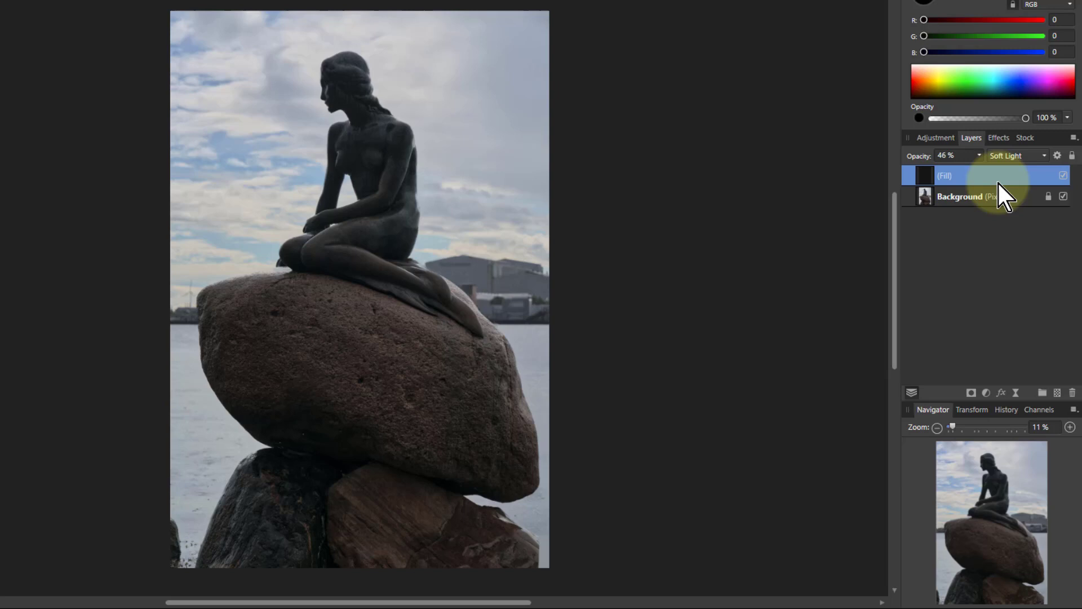
pyautogui.press('Delete')
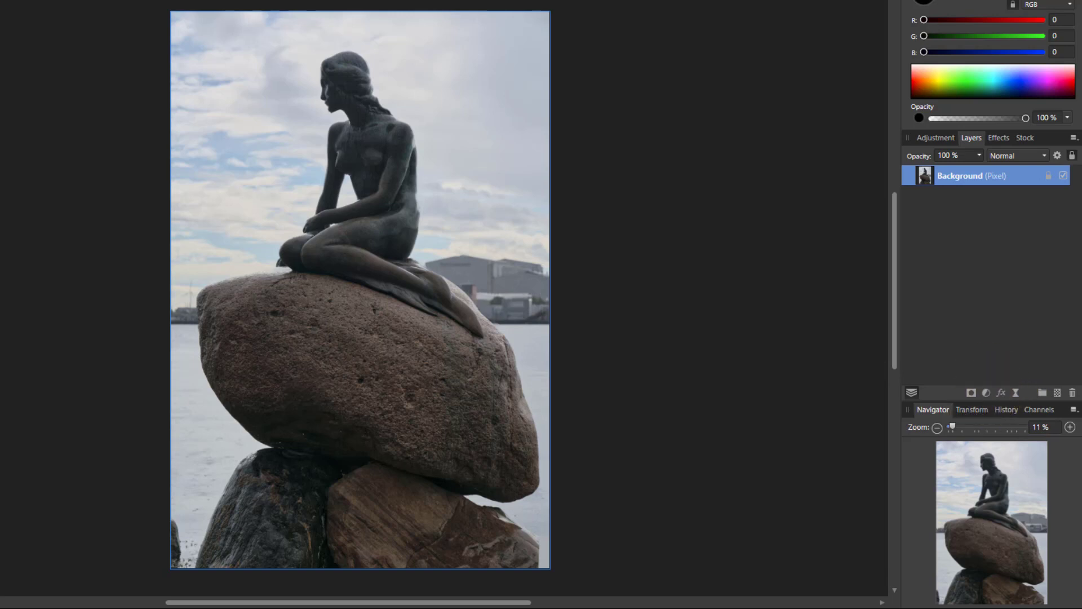
# - Add a Recolour adjustment and raise its Lightness to 45%
pyautogui.click(987, 391)
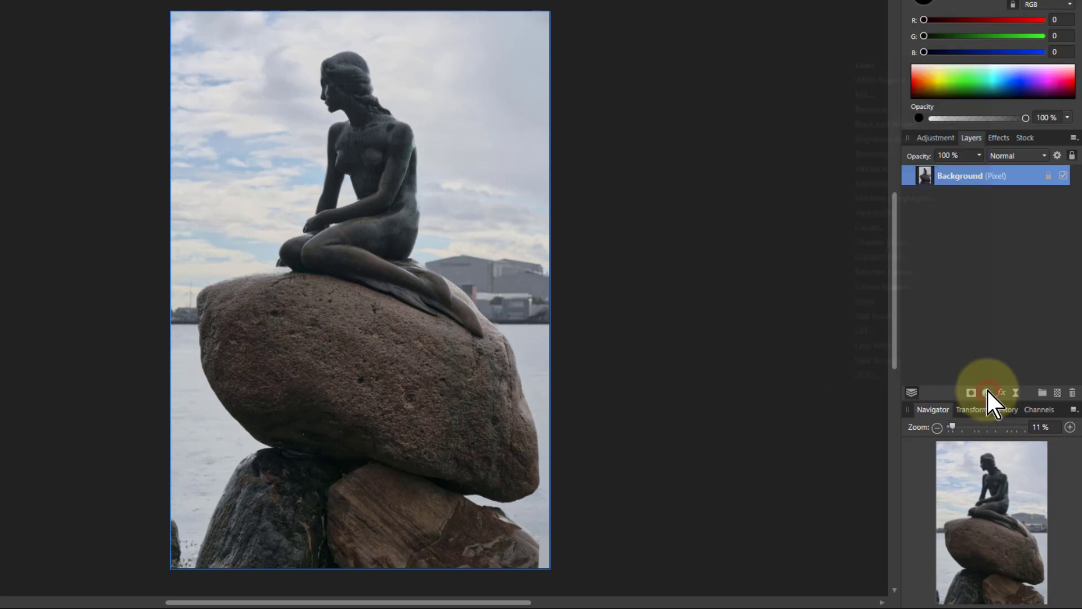
pyautogui.click(884, 114)
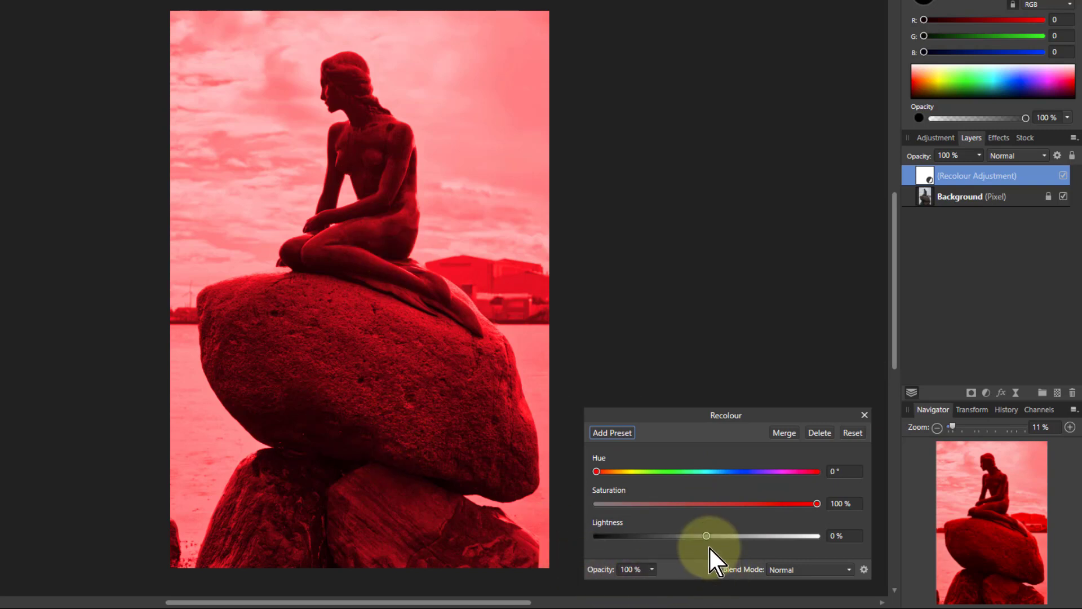
pyautogui.moveTo(707, 536); pyautogui.dragTo(760, 539)
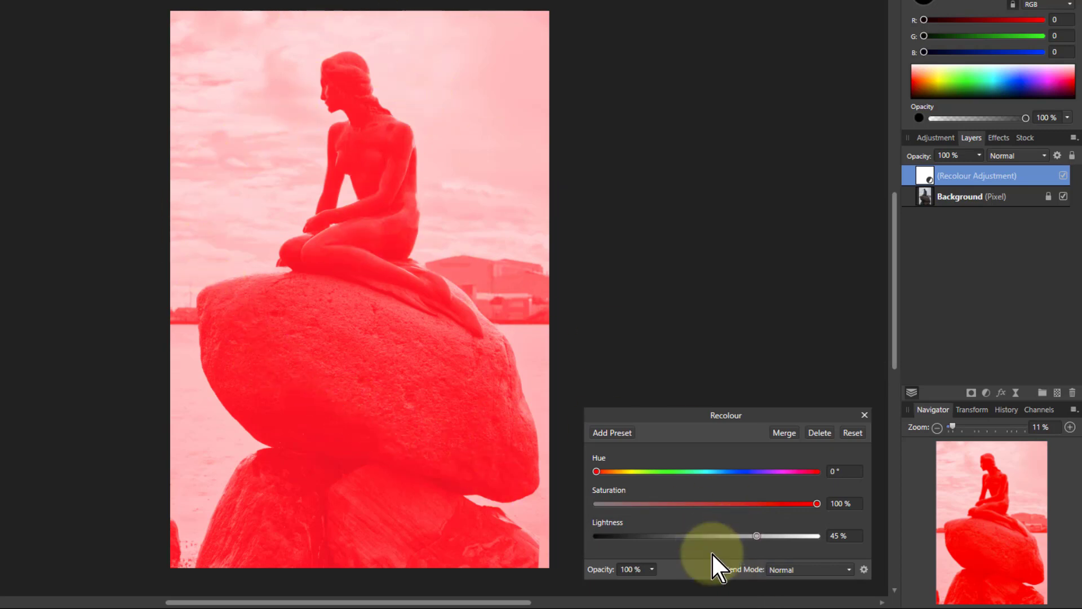
# - Fade the Recolour layer's opacity to 0%, then bring it back to 11%
pyautogui.click(651, 570)
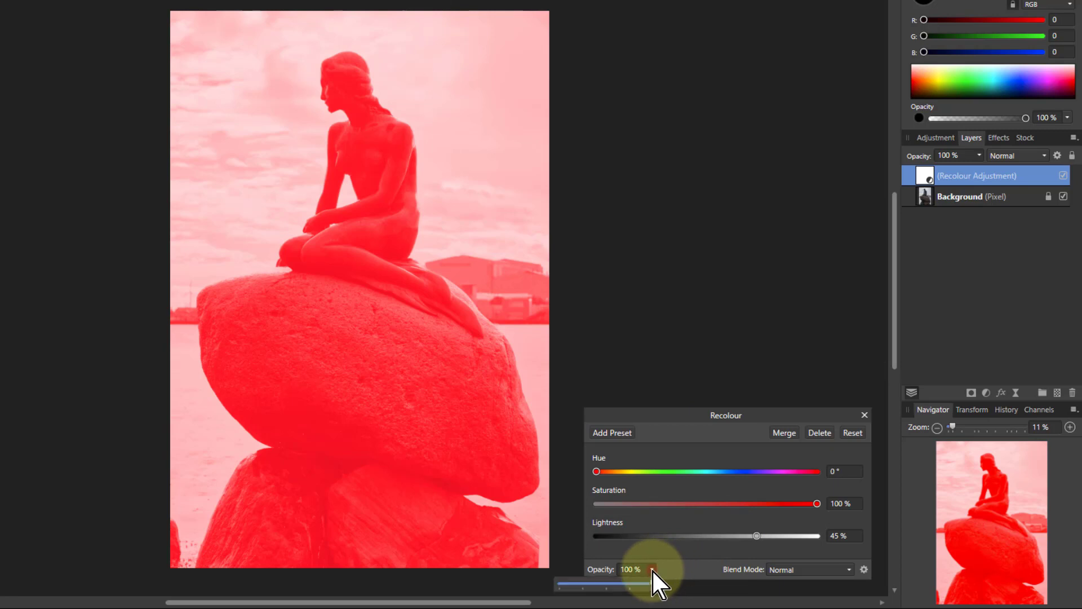
pyautogui.moveTo(652, 570); pyautogui.dragTo(526, 585)
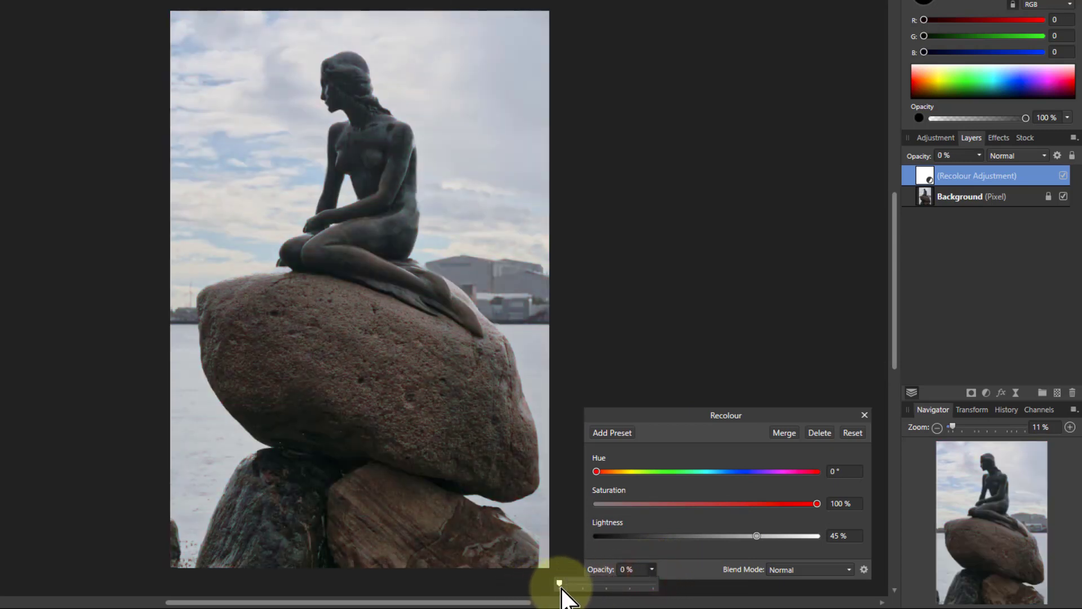
pyautogui.moveTo(560, 584); pyautogui.dragTo(570, 585)
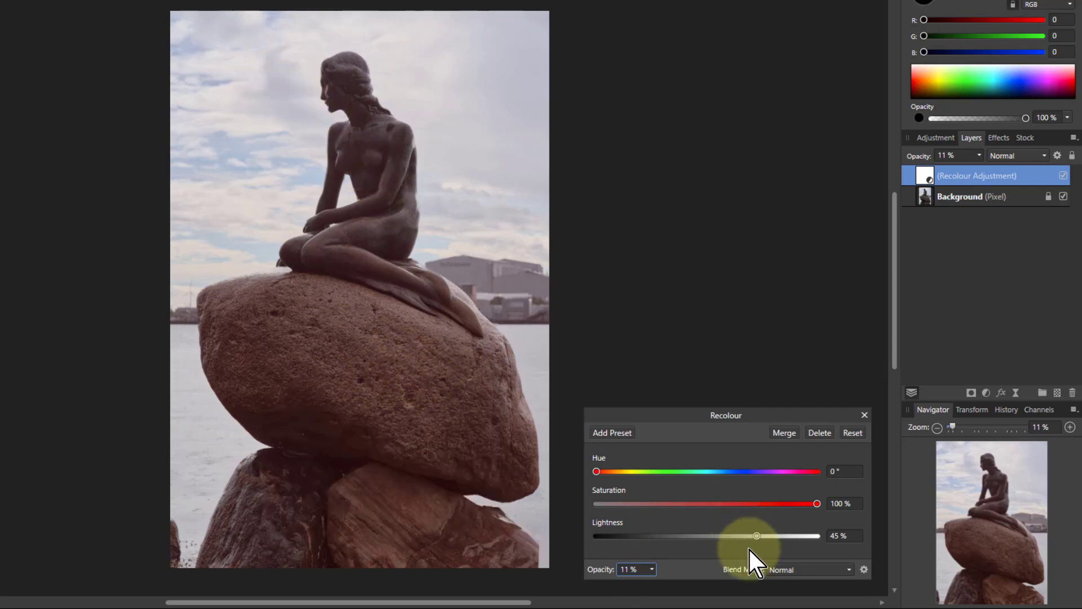
# - Restore the Recolour to full opacity and darken its Lightness to -34%
pyautogui.moveTo(652, 570); pyautogui.dragTo(768, 592)
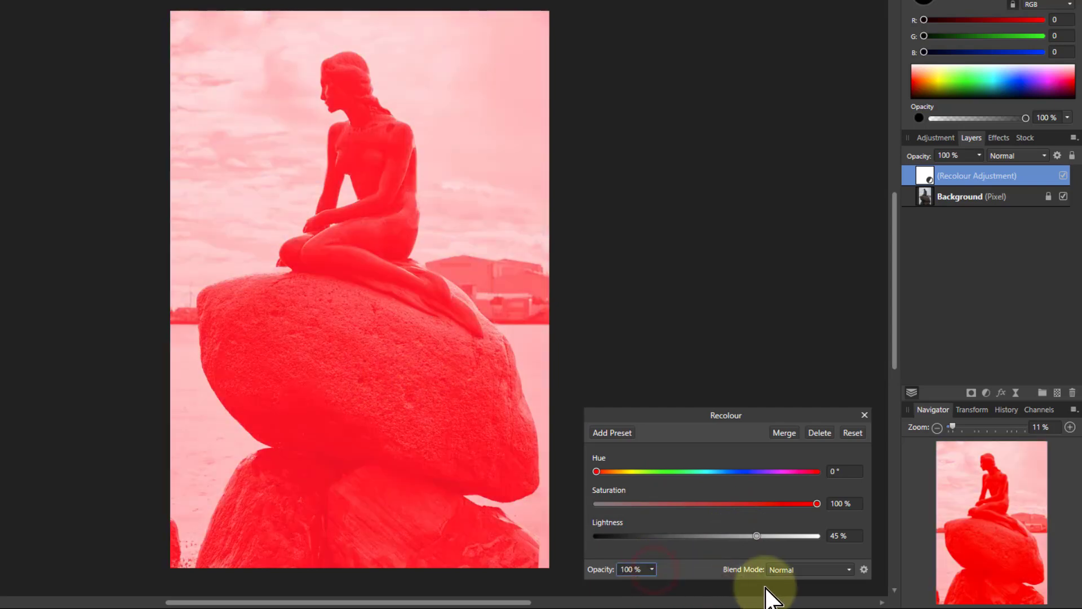
pyautogui.moveTo(757, 535); pyautogui.dragTo(669, 546)
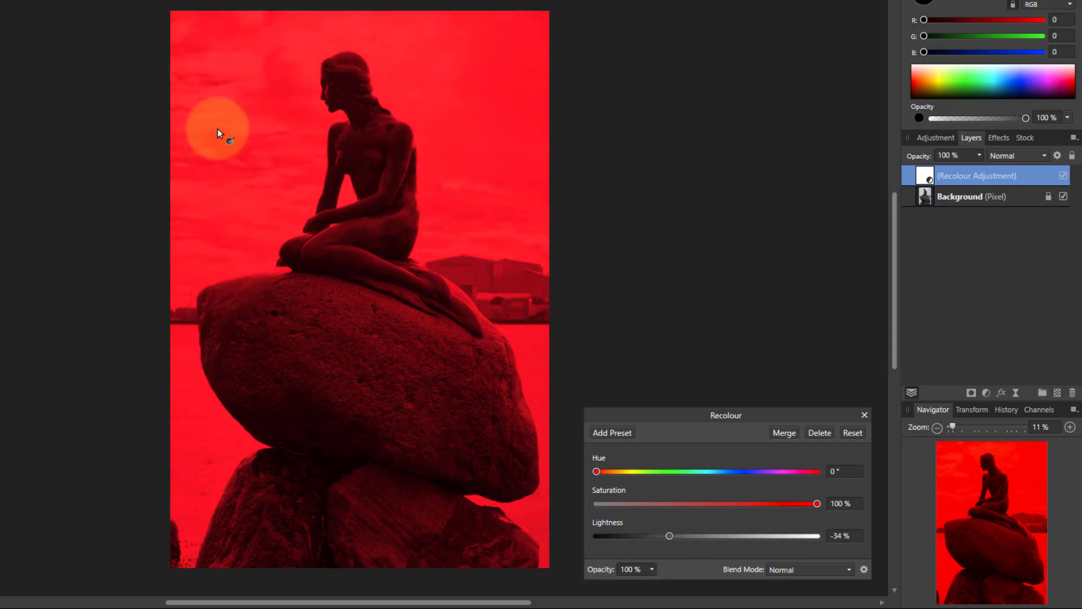
pyautogui.moveTo(669, 535)
pyautogui.mouseDown()
pyautogui.moveTo(683, 535)
pyautogui.moveTo(660, 537)
pyautogui.moveTo(670, 537)
pyautogui.mouseUp()
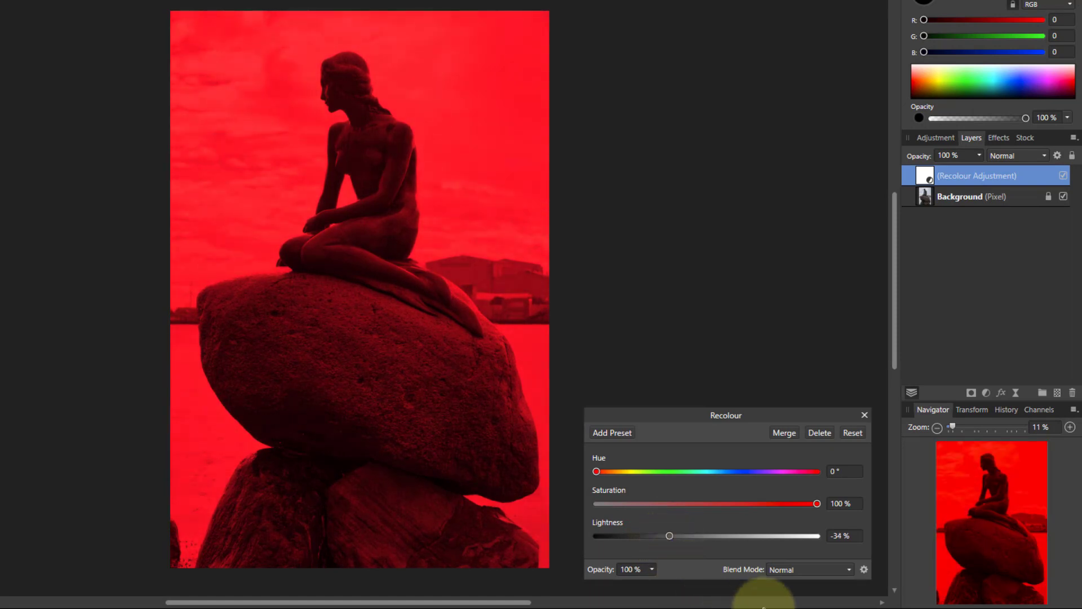
# - Fade the Recolour tint out completely, then delete the Recolour adjustment layer
pyautogui.click(652, 570)
pyautogui.moveTo(653, 572); pyautogui.dragTo(583, 587)
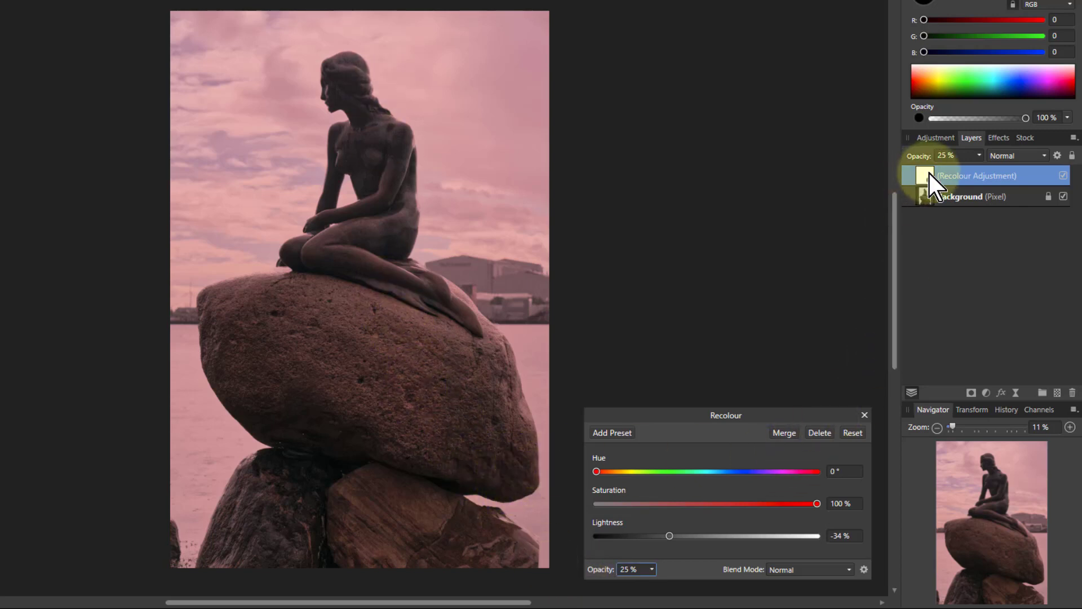
pyautogui.press('Delete')
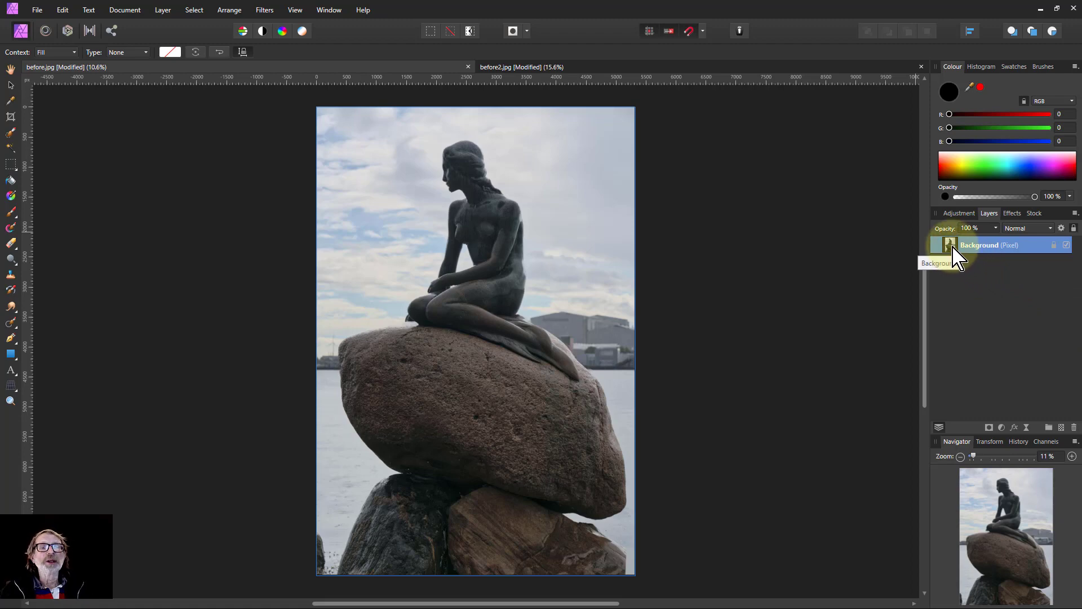
# - Paste the mermaid photo into the before2.jpg harbour document and set its opacity to 54%
pyautogui.click(671, 66)
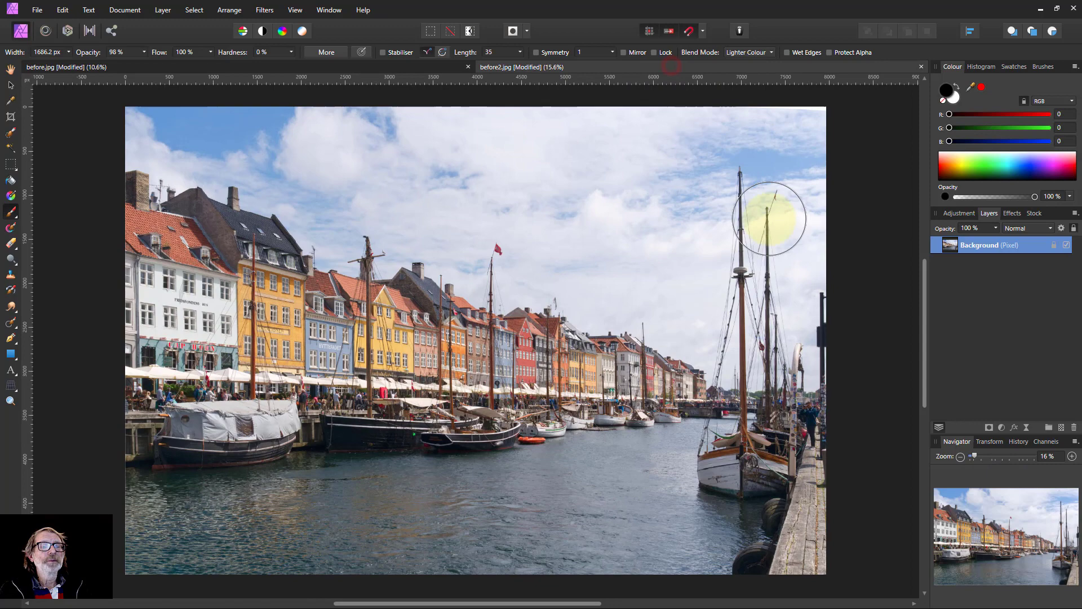
pyautogui.hotkey('ctrl', 'v')
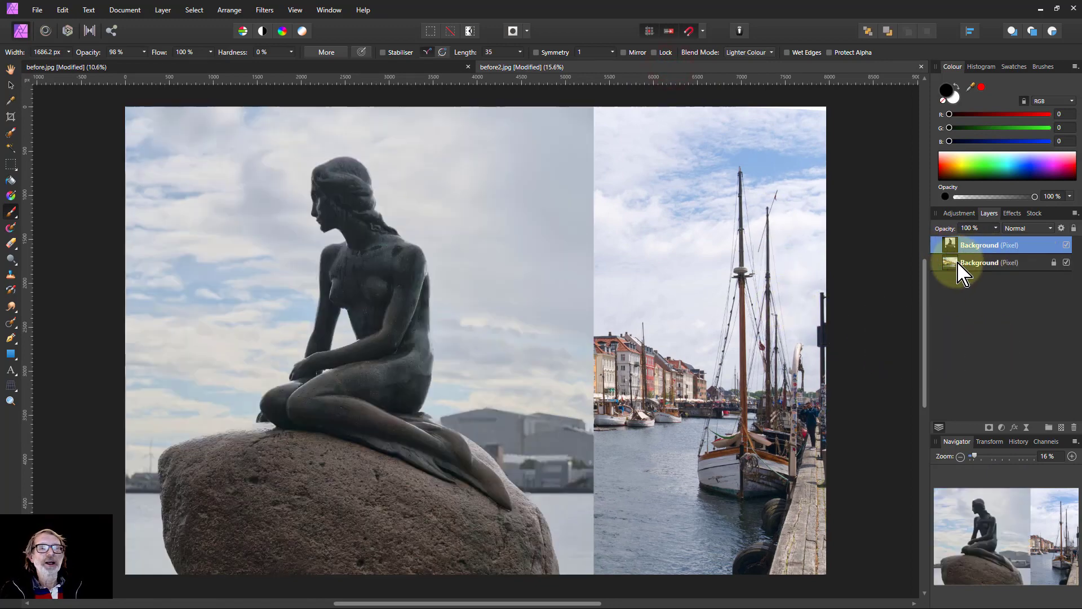
pyautogui.moveTo(657, 385)
pyautogui.mouseDown()
pyautogui.moveTo(463, 351)
pyautogui.moveTo(455, 316)
pyautogui.moveTo(465, 286)
pyautogui.moveTo(523, 385)
pyautogui.moveTo(369, 387)
pyautogui.moveTo(313, 251)
pyautogui.moveTo(427, 341)
pyautogui.mouseUp()
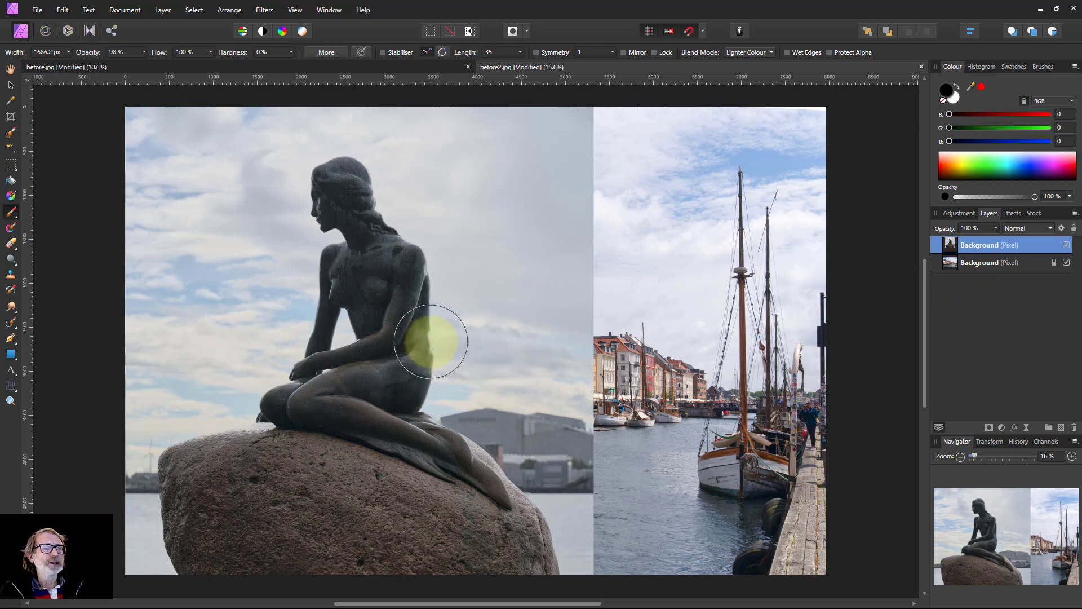
pyautogui.click(998, 229)
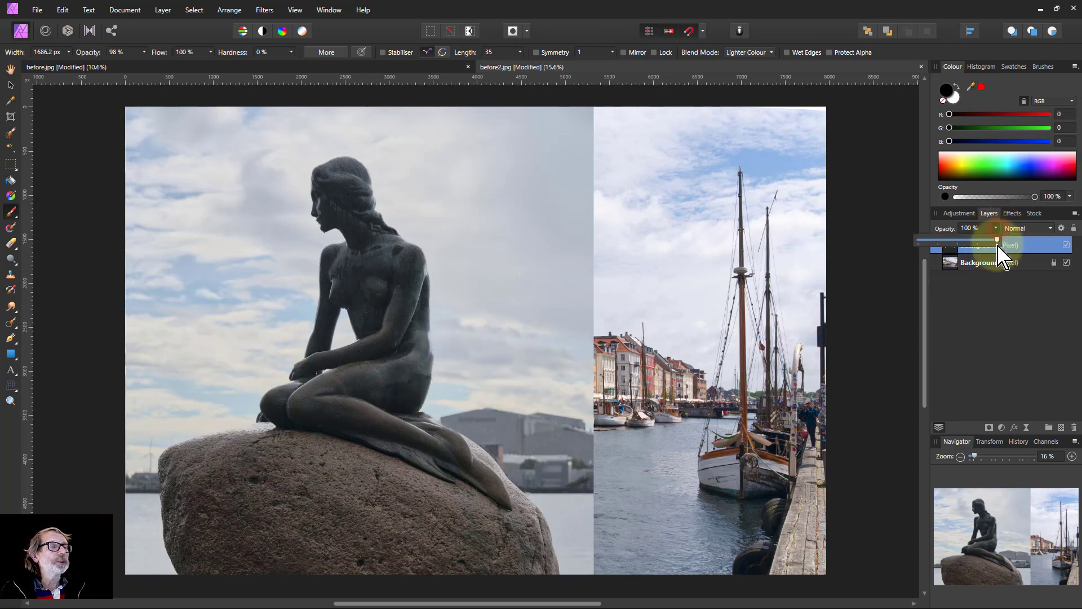
pyautogui.moveTo(999, 240); pyautogui.dragTo(962, 254)
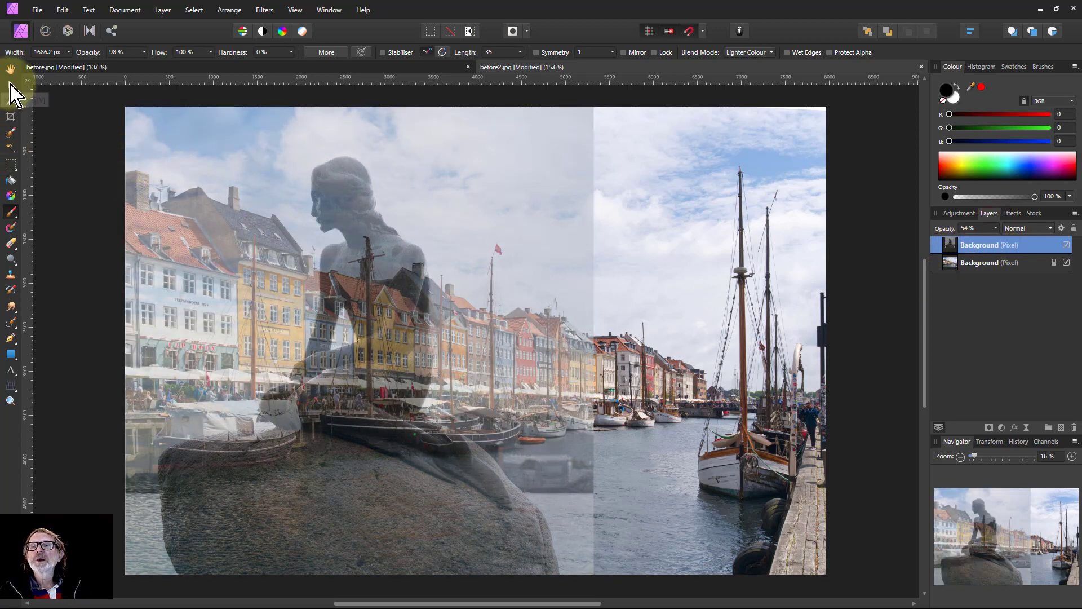
# - Scale the mermaid layer down, move it to the harbour's lower centre-right, and restore 100% opacity
pyautogui.click(11, 85)
pyautogui.click(346, 437)
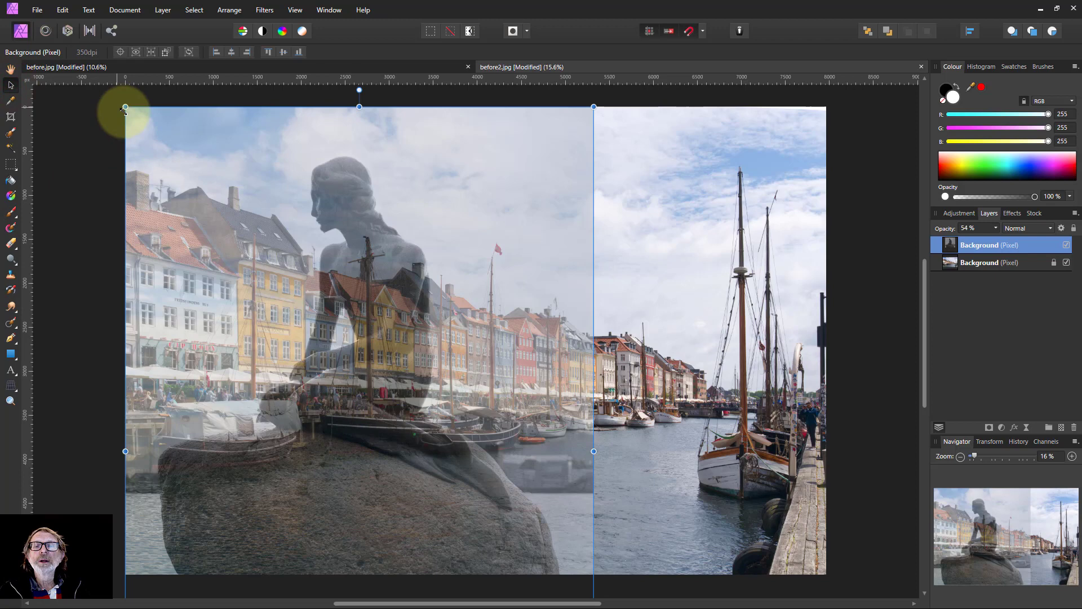
pyautogui.moveTo(125, 107); pyautogui.dragTo(473, 485)
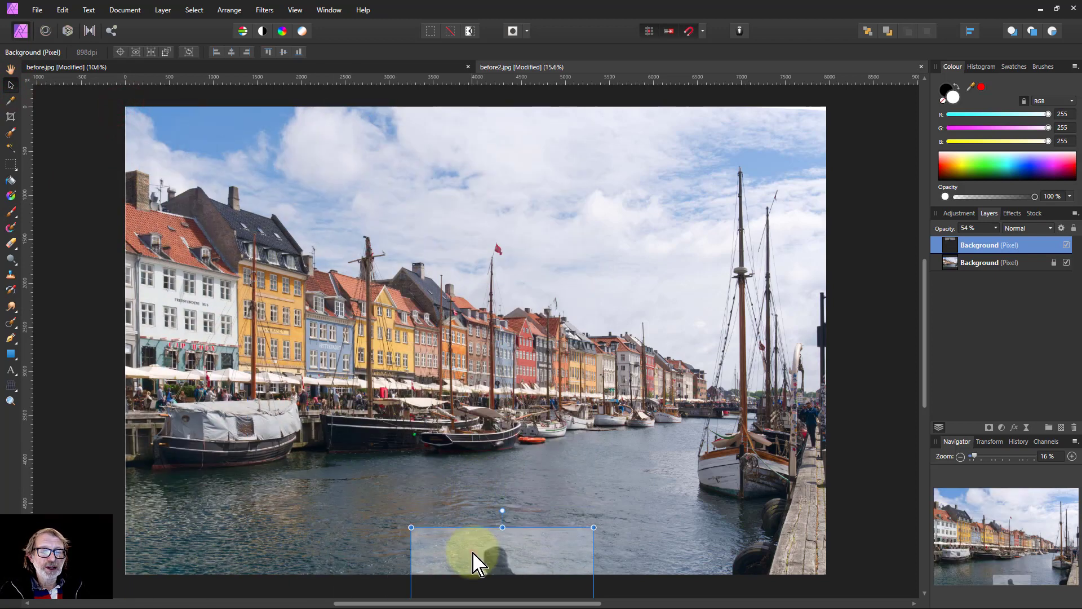
pyautogui.moveTo(476, 561); pyautogui.dragTo(572, 394)
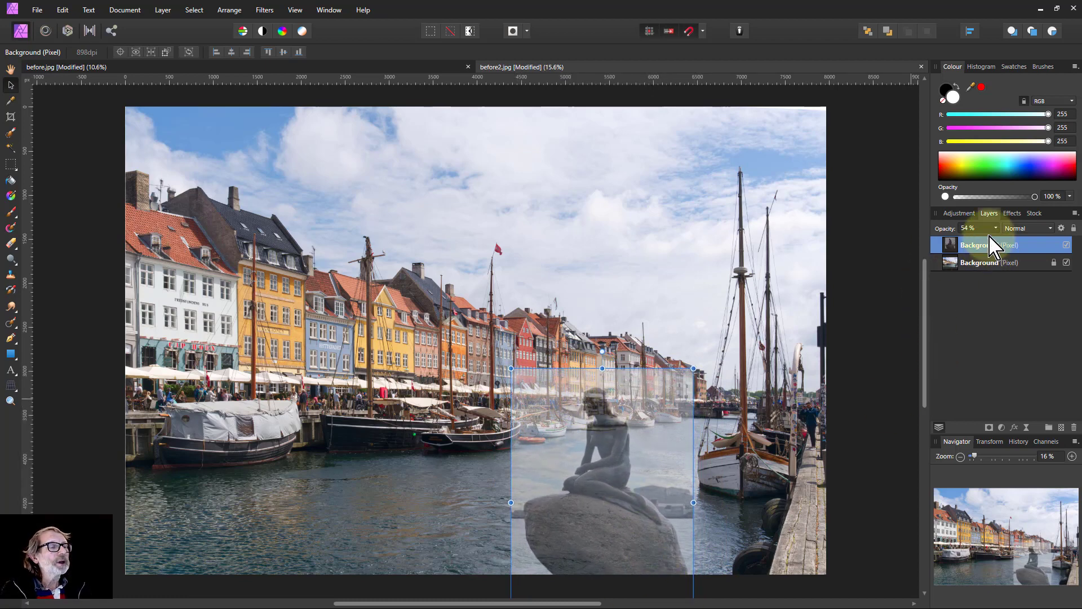
pyautogui.moveTo(996, 227); pyautogui.dragTo(1070, 258)
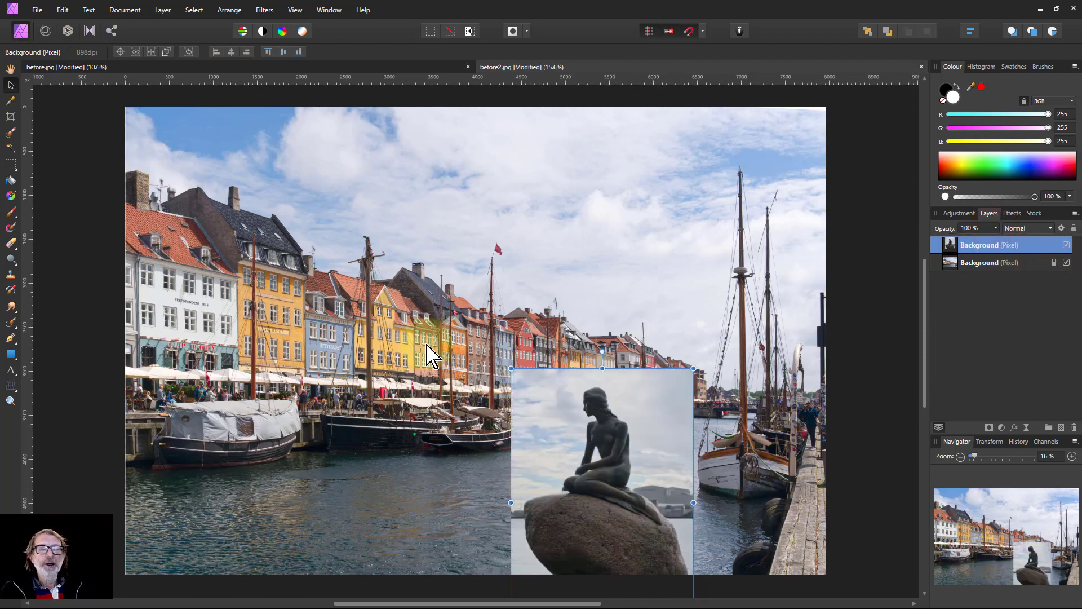
# - Mask the mermaid layer to a brushed selection of the statue and rock, then delete that layer
pyautogui.click(12, 133)
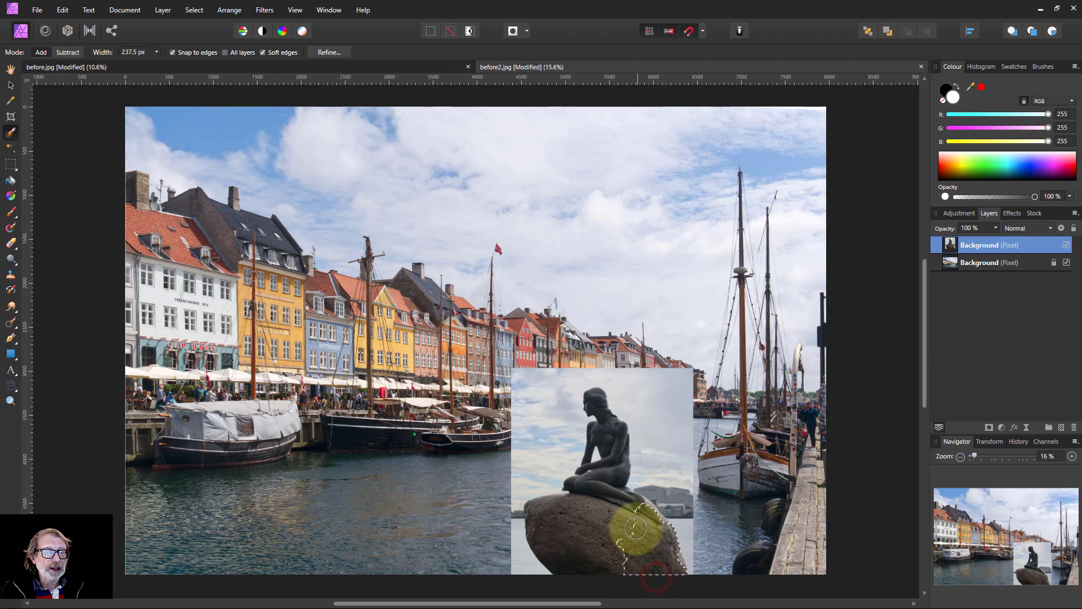
pyautogui.moveTo(576, 539)
pyautogui.mouseDown()
pyautogui.moveTo(604, 442)
pyautogui.moveTo(609, 487)
pyautogui.moveTo(648, 527)
pyautogui.moveTo(643, 556)
pyautogui.moveTo(689, 544)
pyautogui.moveTo(689, 467)
pyautogui.mouseUp()
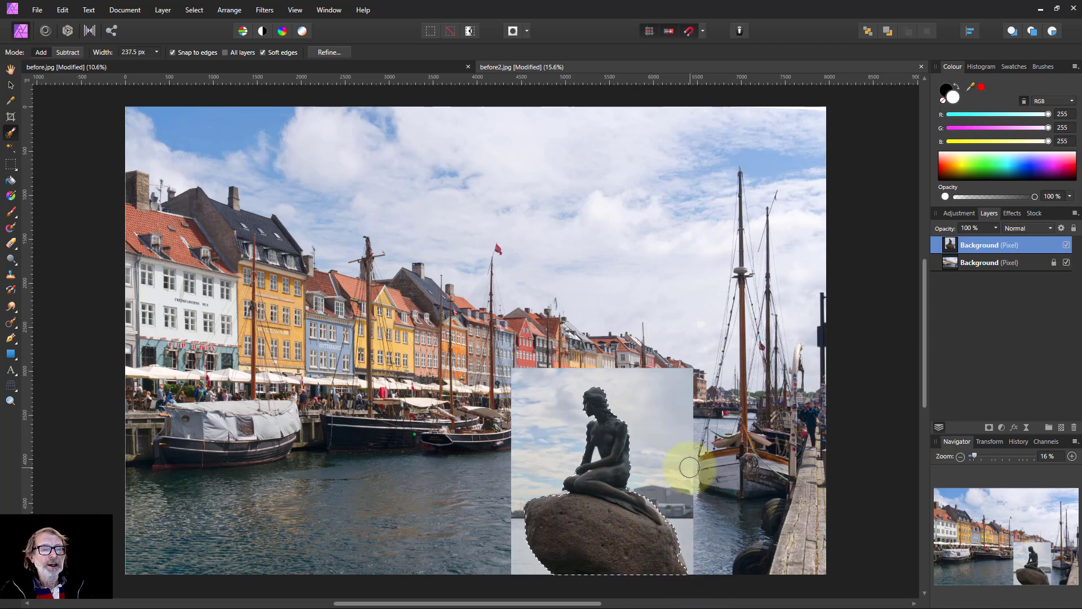
pyautogui.click(988, 429)
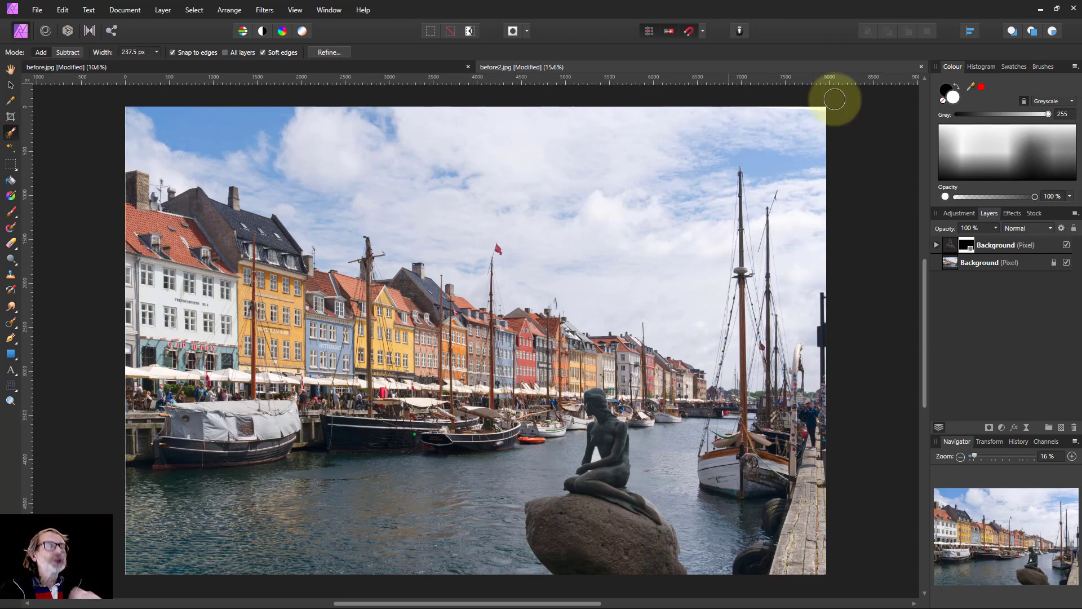
pyautogui.click(941, 246)
pyautogui.press('Delete')
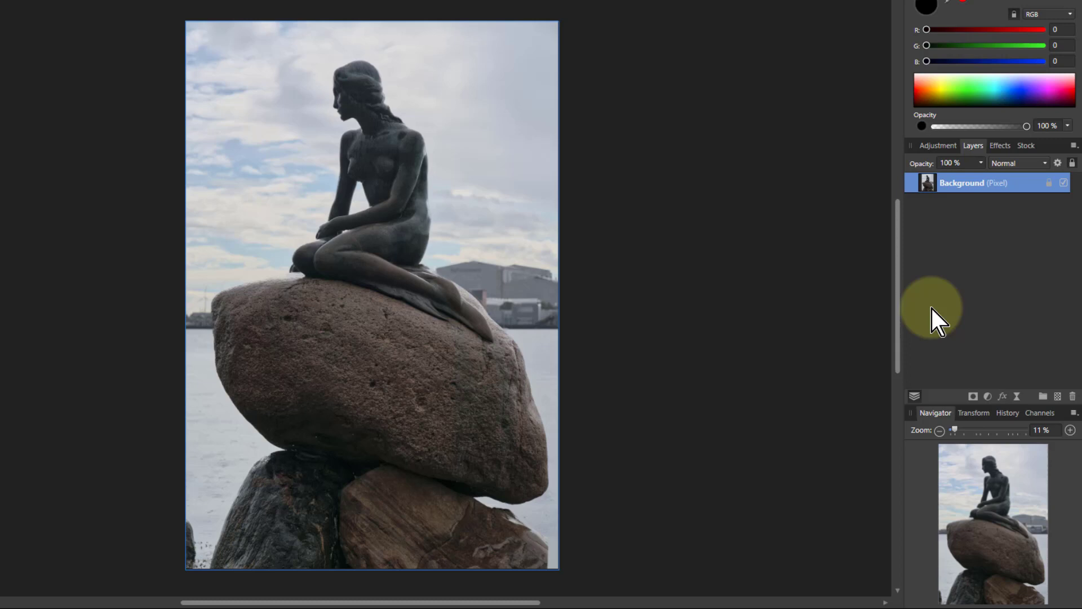
# - Duplicate the statue photo layer and blend the copy in Add mode
pyautogui.hotkey('ctrl', 'j')
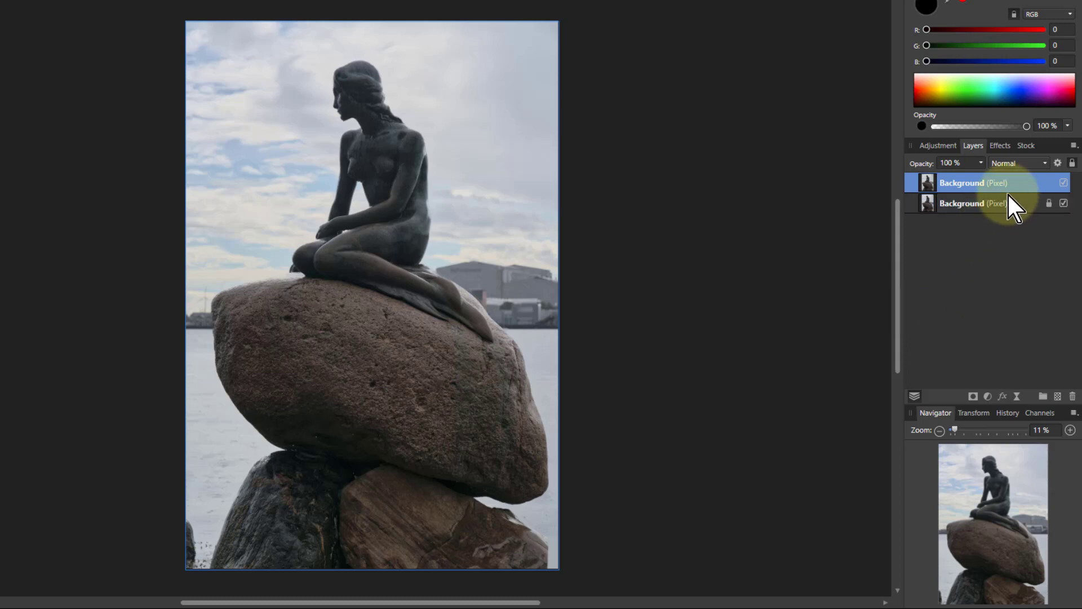
pyautogui.click(1014, 163)
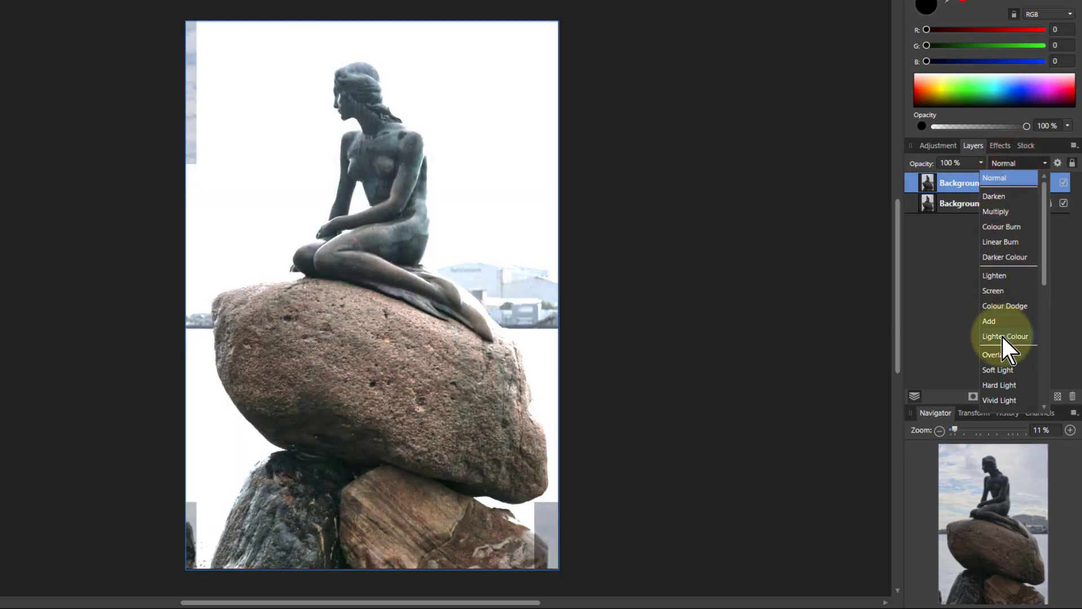
pyautogui.click(992, 323)
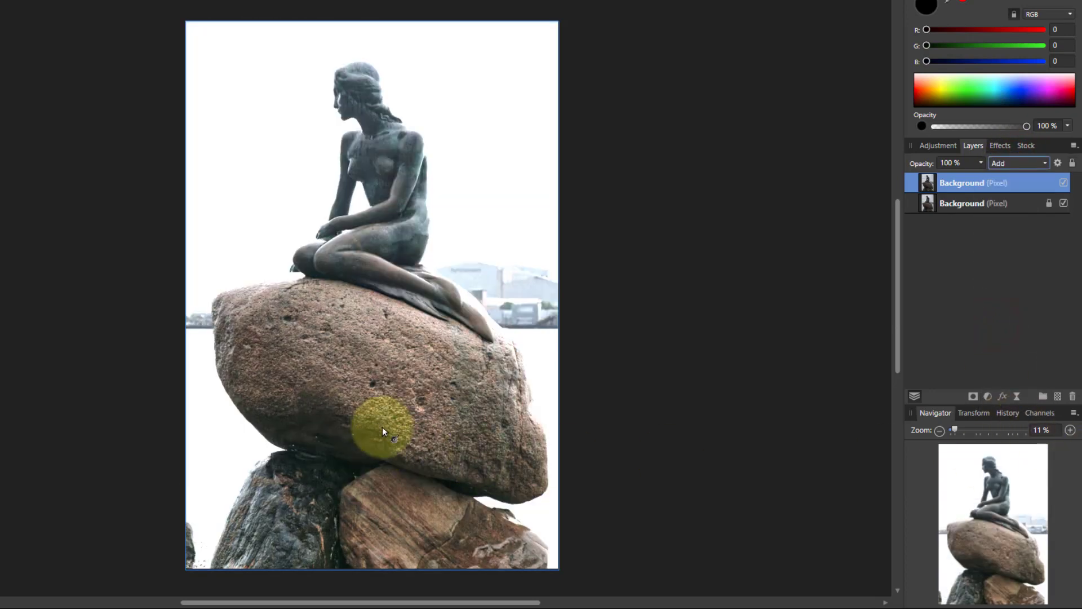
pyautogui.click(915, 182)
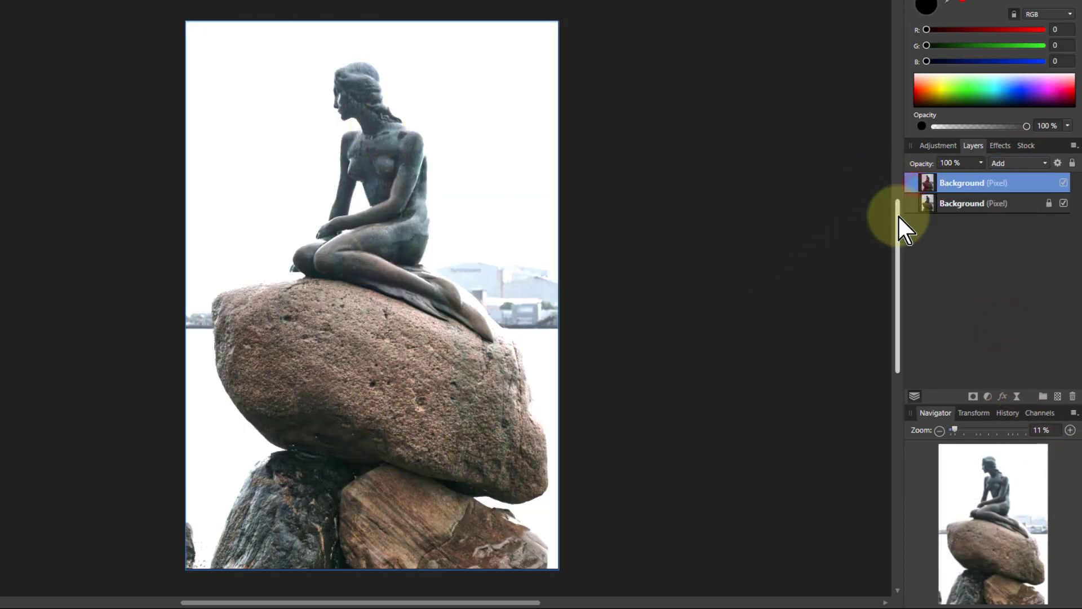
# - Make another copy of the photo layer and blend it in Linear Burn mode
pyautogui.hotkey('ctrl', 'j')
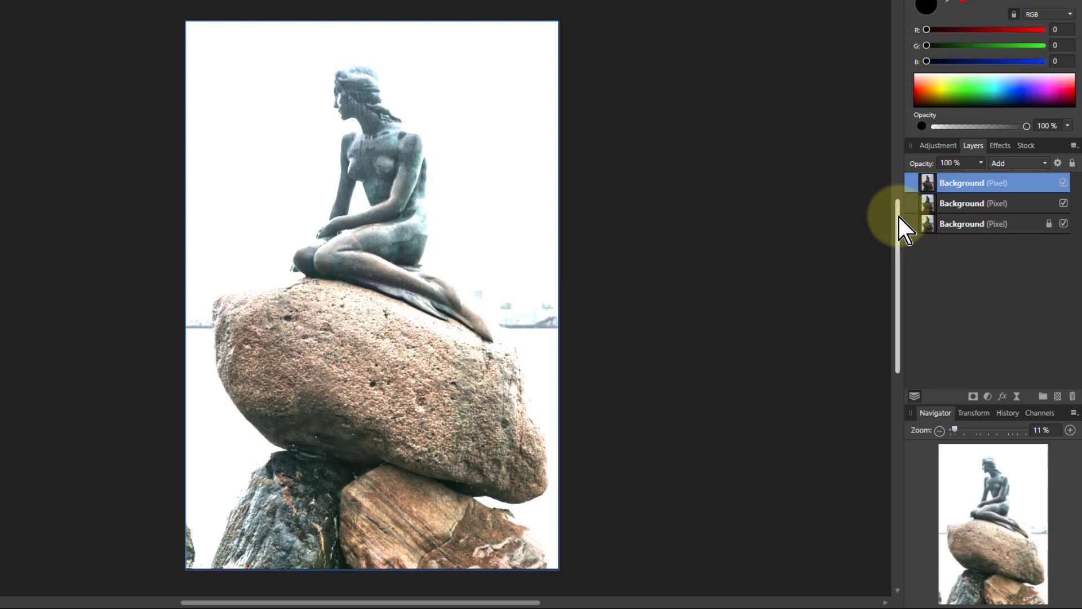
pyautogui.click(1010, 166)
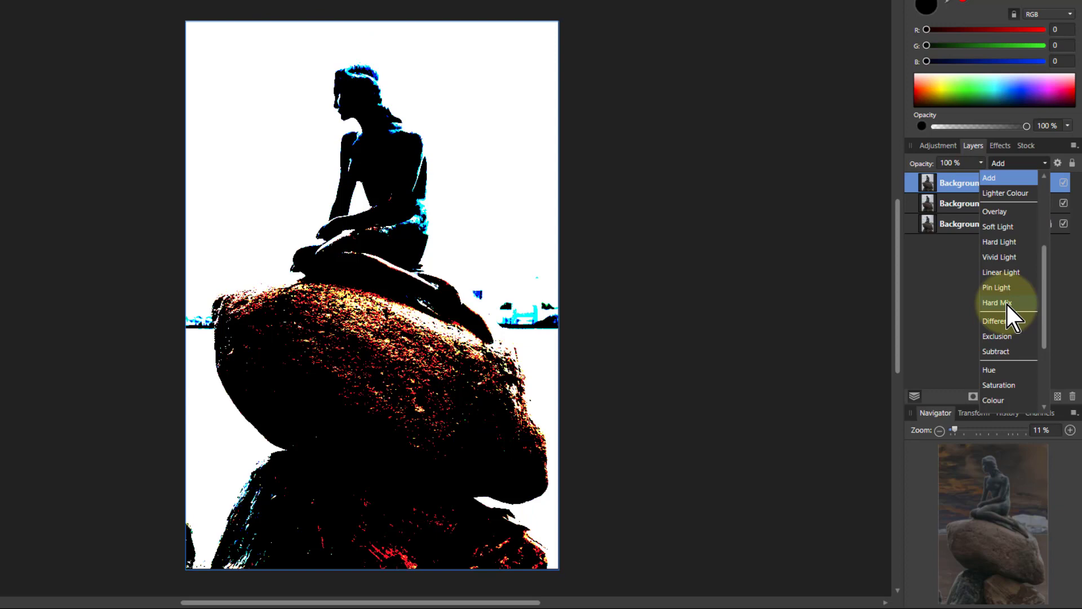
pyautogui.scroll(3, 1007, 293)
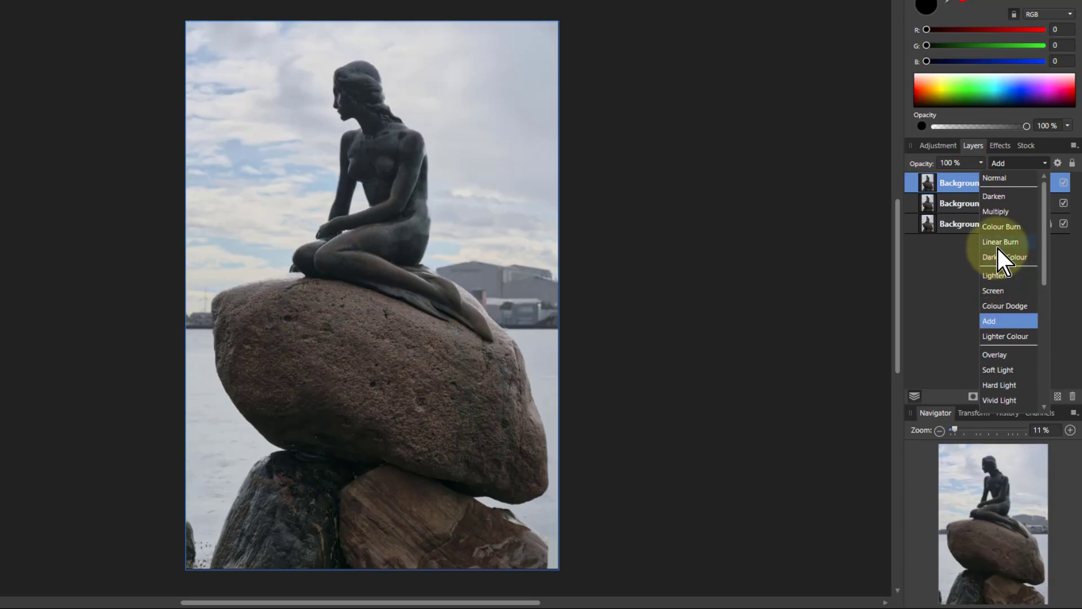
pyautogui.click(998, 242)
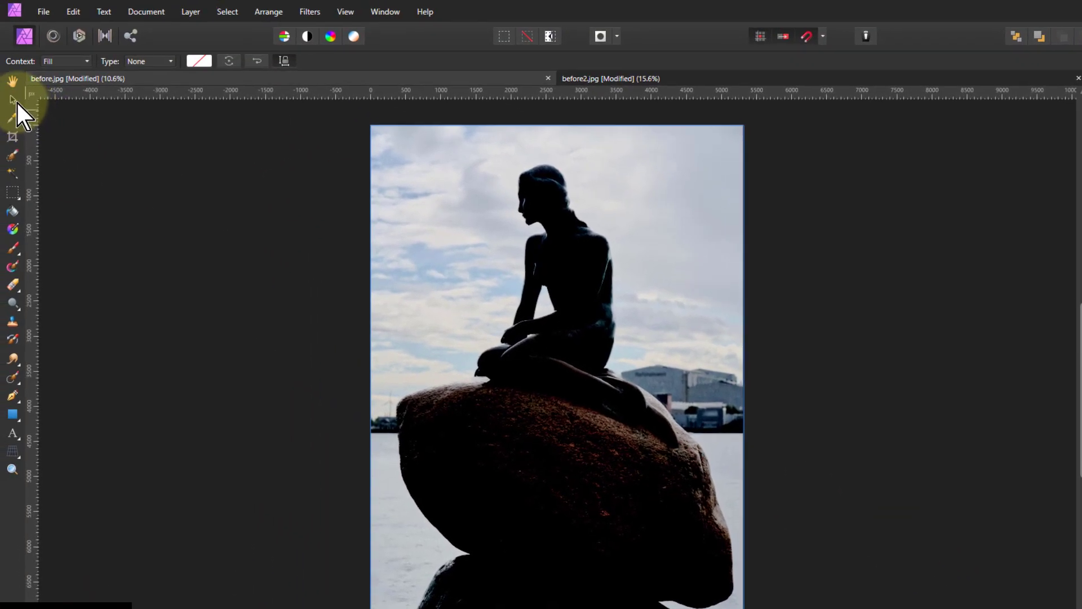
# - Paint a Selection Brush selection over the rock and up around the mermaid statue
pyautogui.click(13, 156)
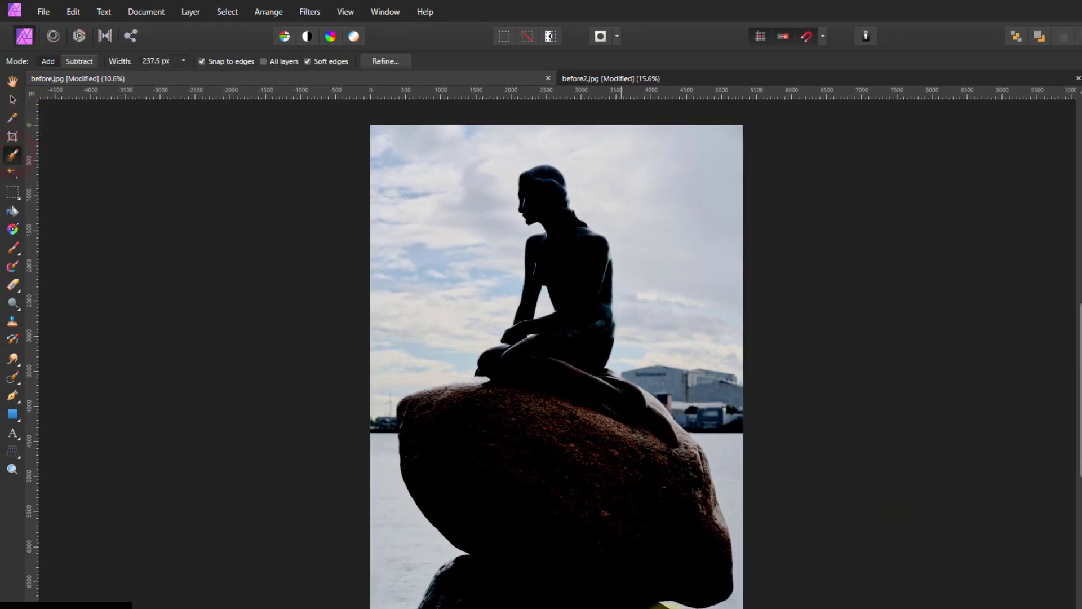
pyautogui.moveTo(715, 608); pyautogui.dragTo(626, 581)
pyautogui.moveTo(442, 478)
pyautogui.mouseDown()
pyautogui.moveTo(468, 384)
pyautogui.moveTo(442, 354)
pyautogui.moveTo(450, 333)
pyautogui.moveTo(483, 332)
pyautogui.moveTo(509, 397)
pyautogui.moveTo(381, 261)
pyautogui.moveTo(395, 146)
pyautogui.moveTo(394, 235)
pyautogui.moveTo(370, 279)
pyautogui.moveTo(350, 290)
pyautogui.moveTo(345, 328)
pyautogui.moveTo(305, 373)
pyautogui.moveTo(249, 334)
pyautogui.moveTo(294, 305)
pyautogui.moveTo(290, 355)
pyautogui.moveTo(321, 438)
pyautogui.moveTo(303, 502)
pyautogui.mouseUp()
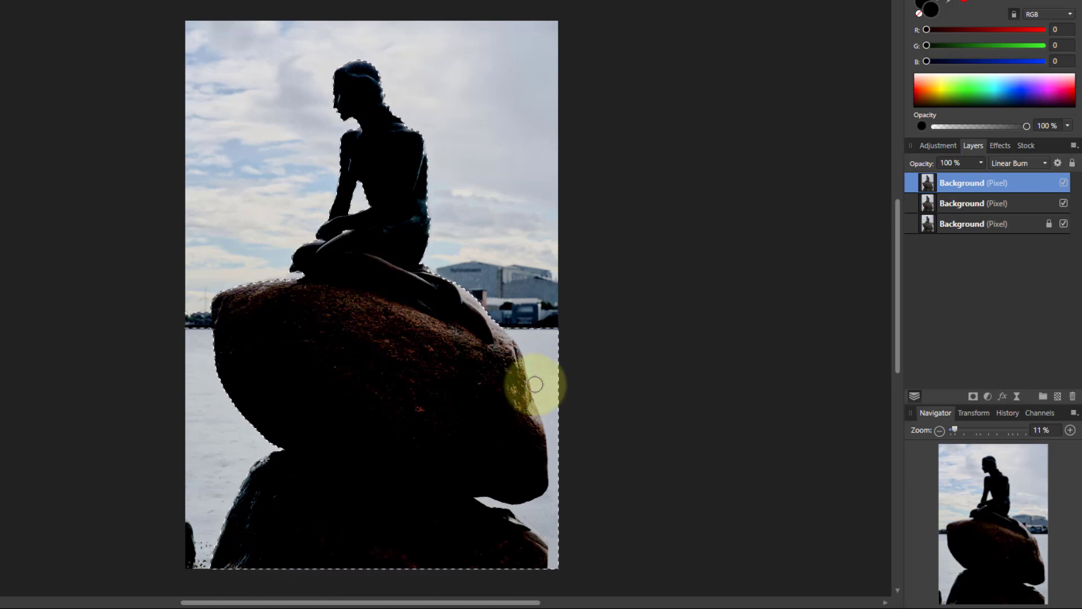
pyautogui.moveTo(554, 370)
pyautogui.mouseDown()
pyautogui.moveTo(586, 343)
pyautogui.moveTo(537, 339)
pyautogui.mouseUp()
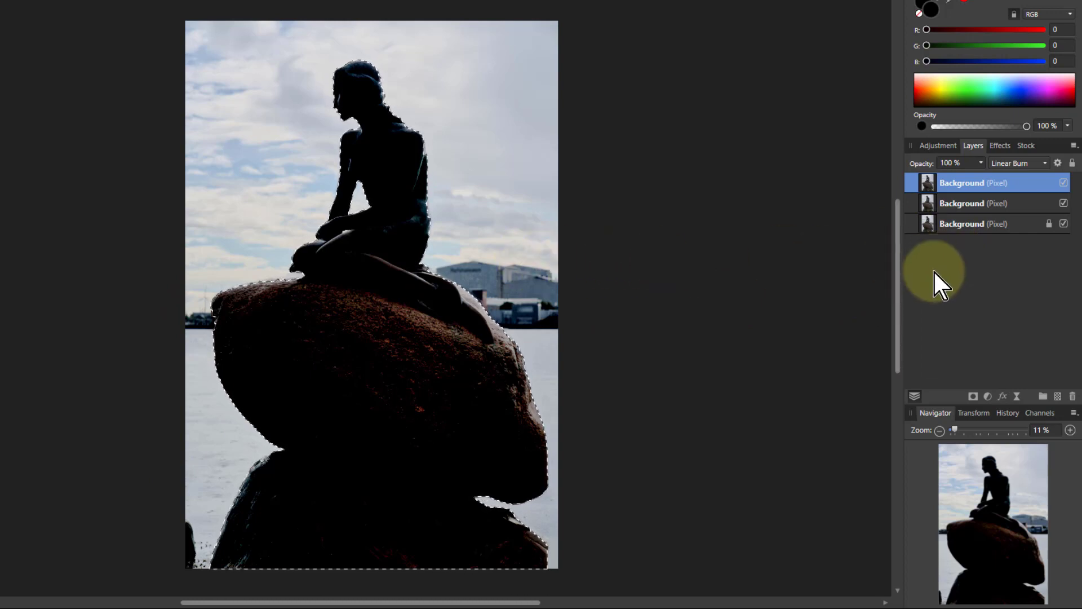
# - Add a mask from the selection to the top Linear Burn layer and invert it
pyautogui.click(972, 396)
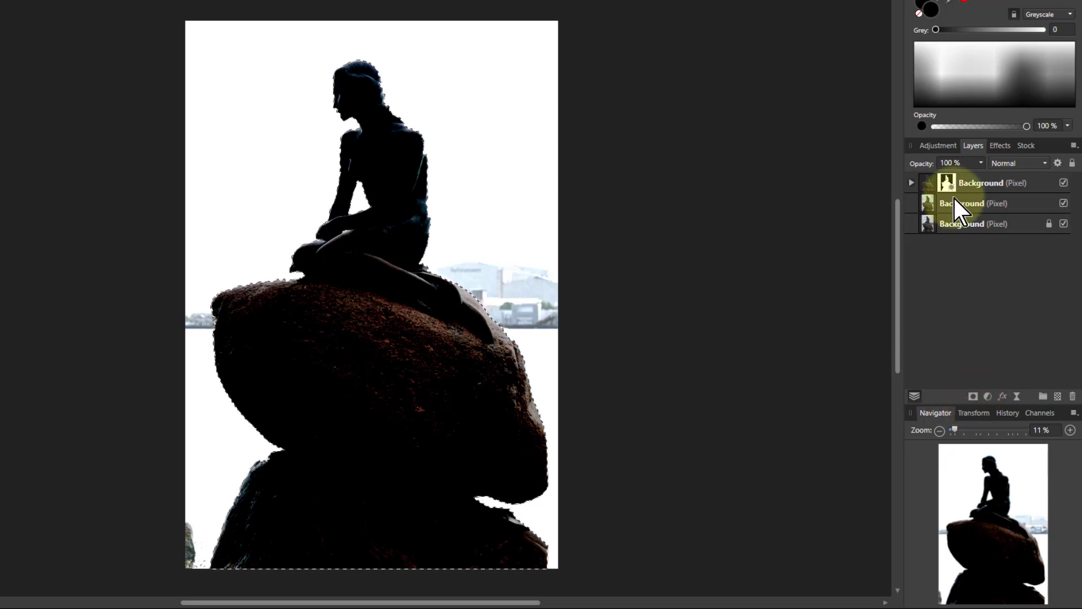
pyautogui.click(910, 183)
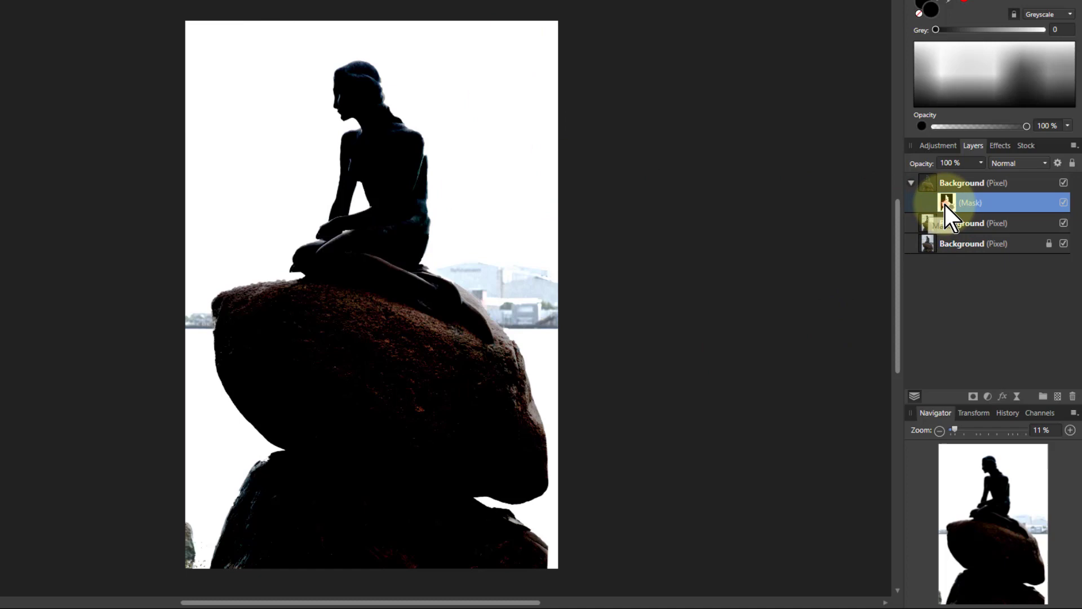
pyautogui.hotkey('ctrl', 'i')
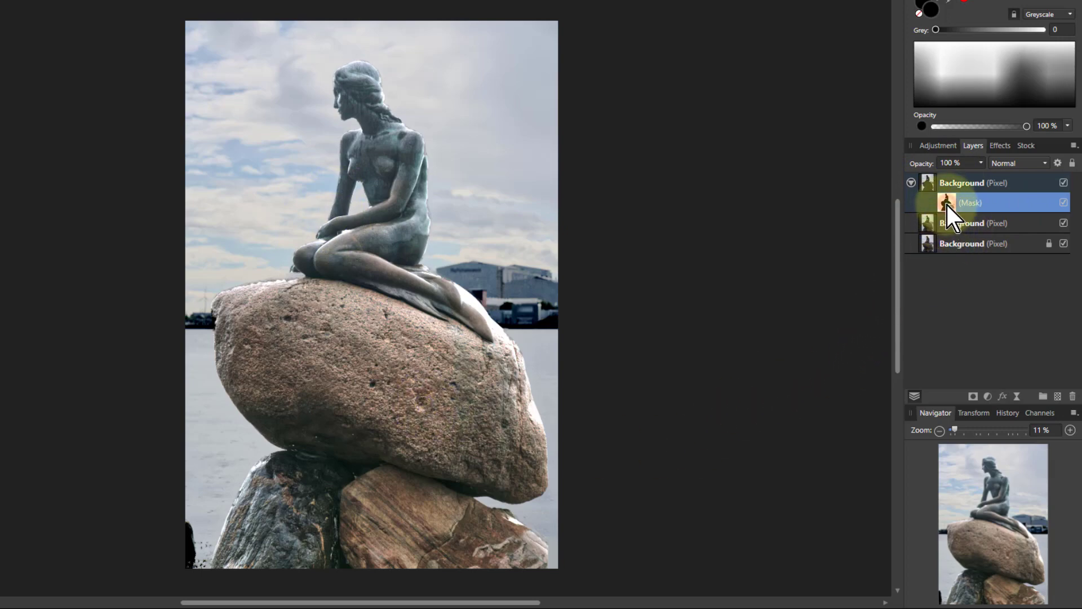
# - Duplicate that mask onto the Add layer and invert the copy
pyautogui.hotkey('ctrl', 'j')
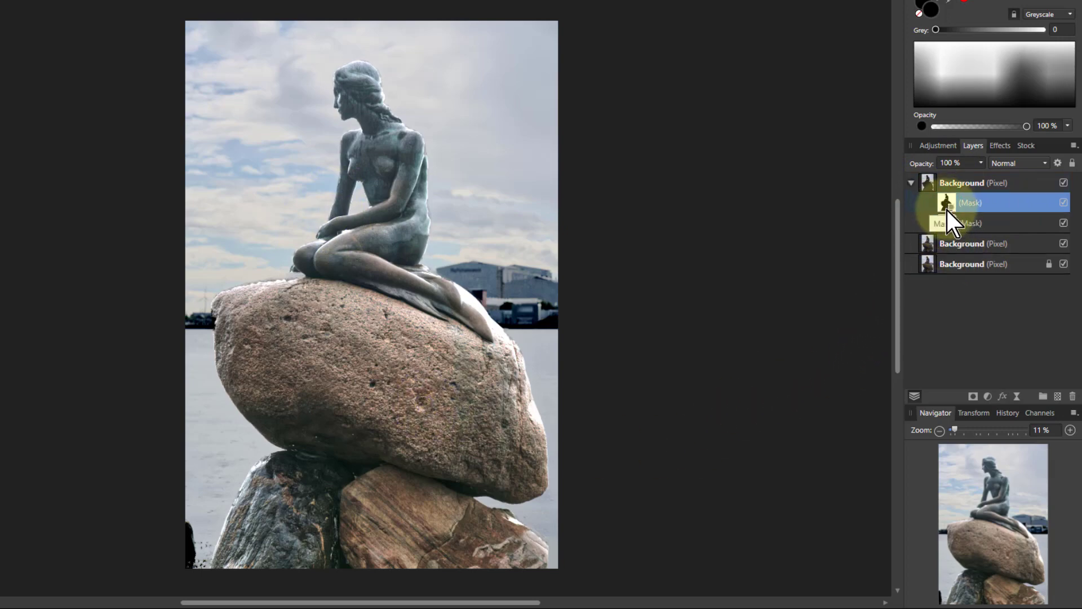
pyautogui.moveTo(947, 211); pyautogui.dragTo(929, 241)
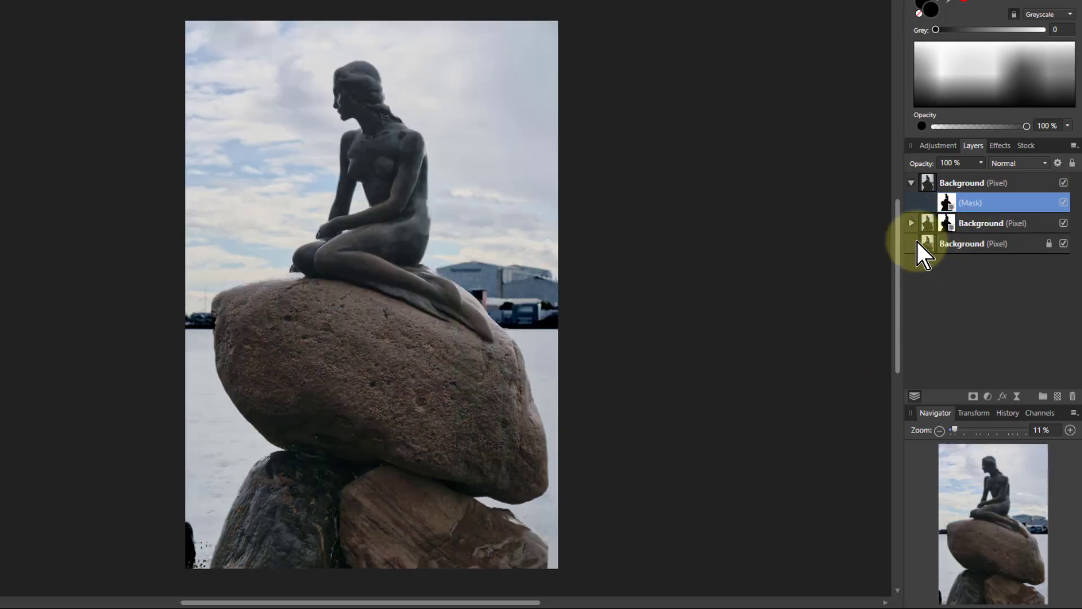
pyautogui.click(911, 224)
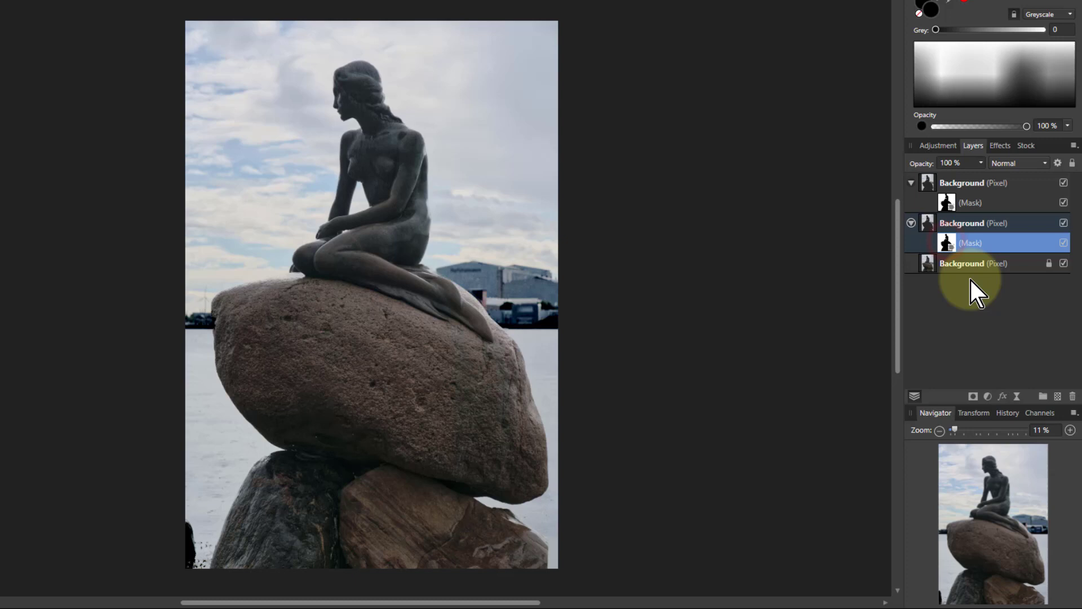
pyautogui.hotkey('ctrl', 'i')
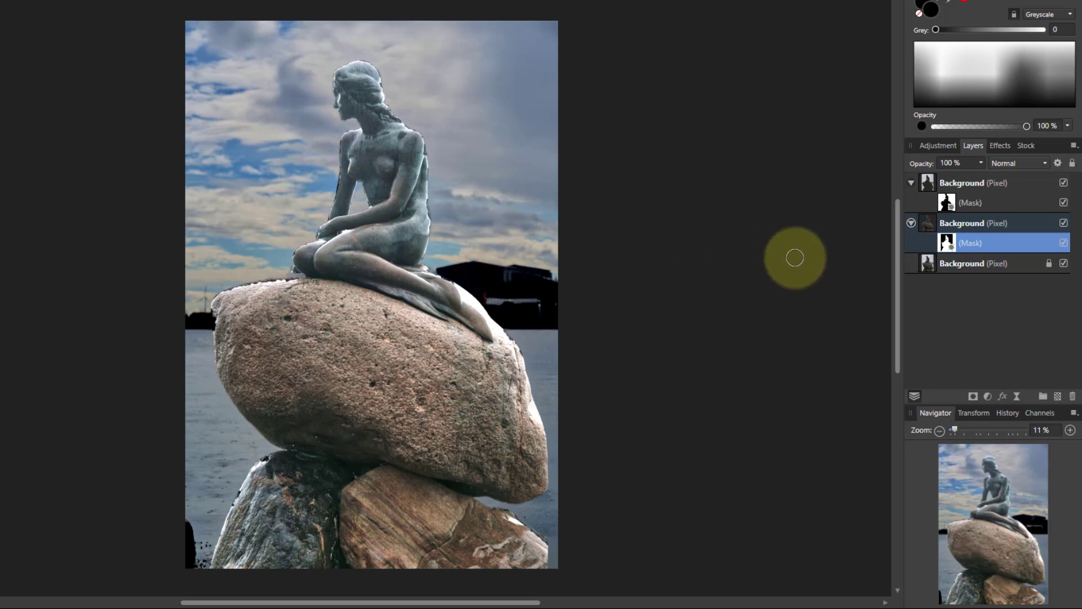
# - Lower the Add lightening layer's opacity to 25%
pyautogui.click(927, 223)
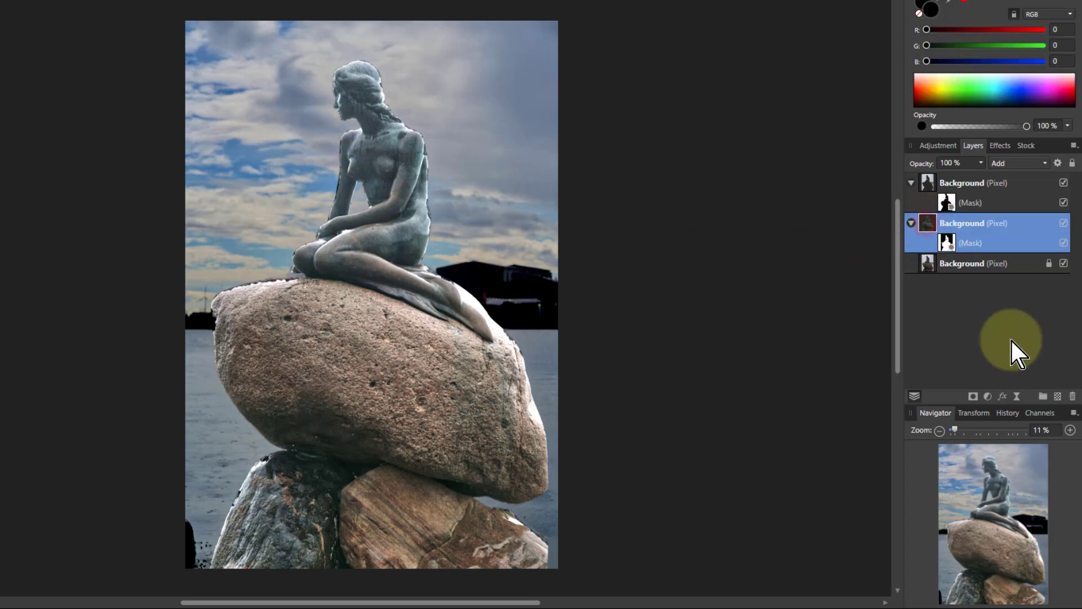
pyautogui.click(983, 166)
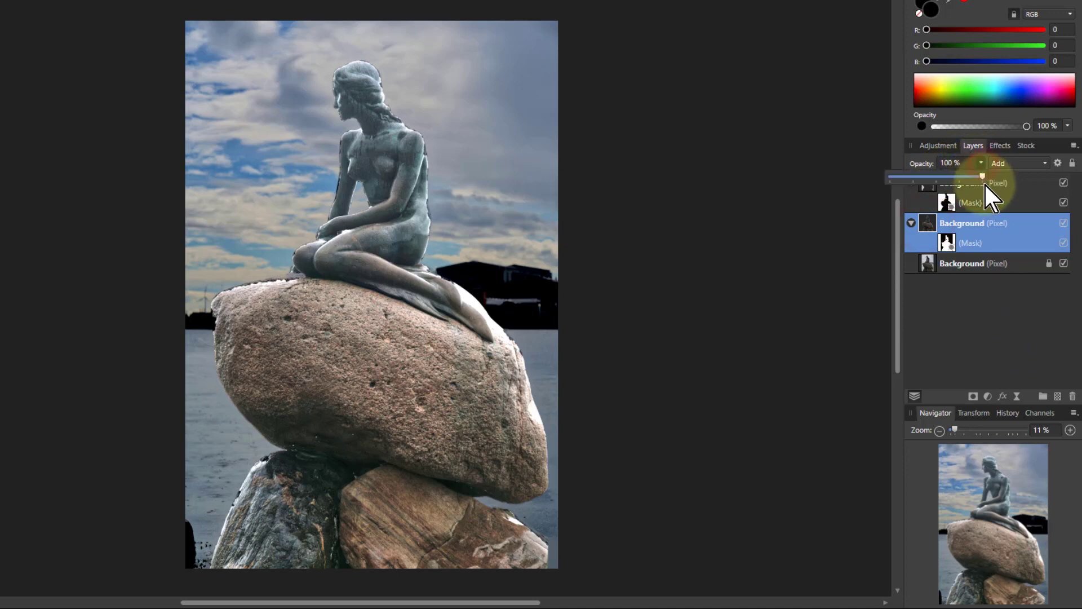
pyautogui.moveTo(985, 182); pyautogui.dragTo(910, 193)
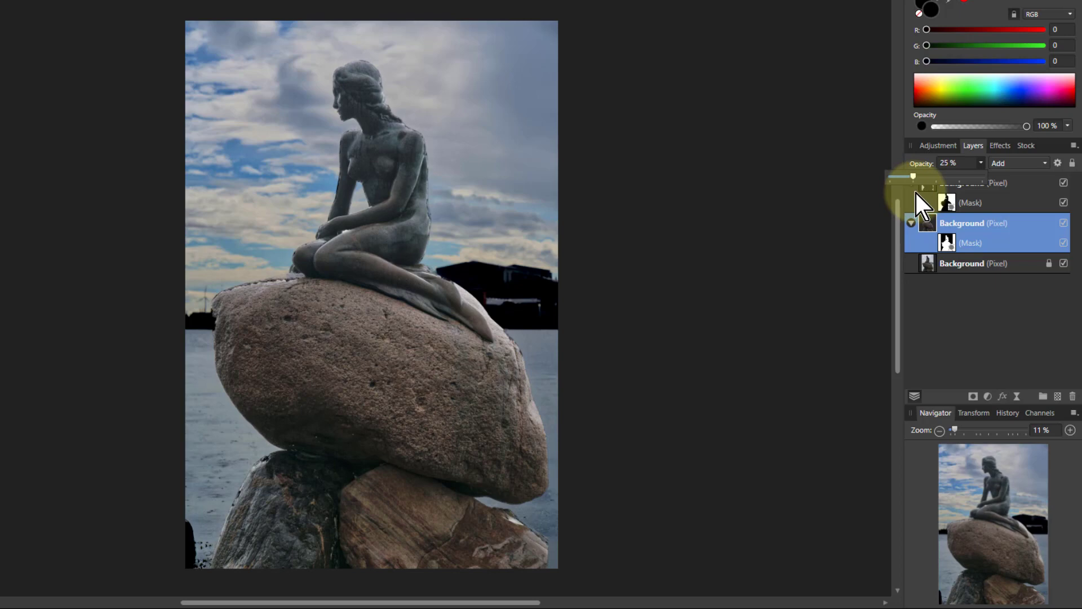
# - Set the Linear Burn darkening layer to 39% opacity and select its mask
pyautogui.click(934, 189)
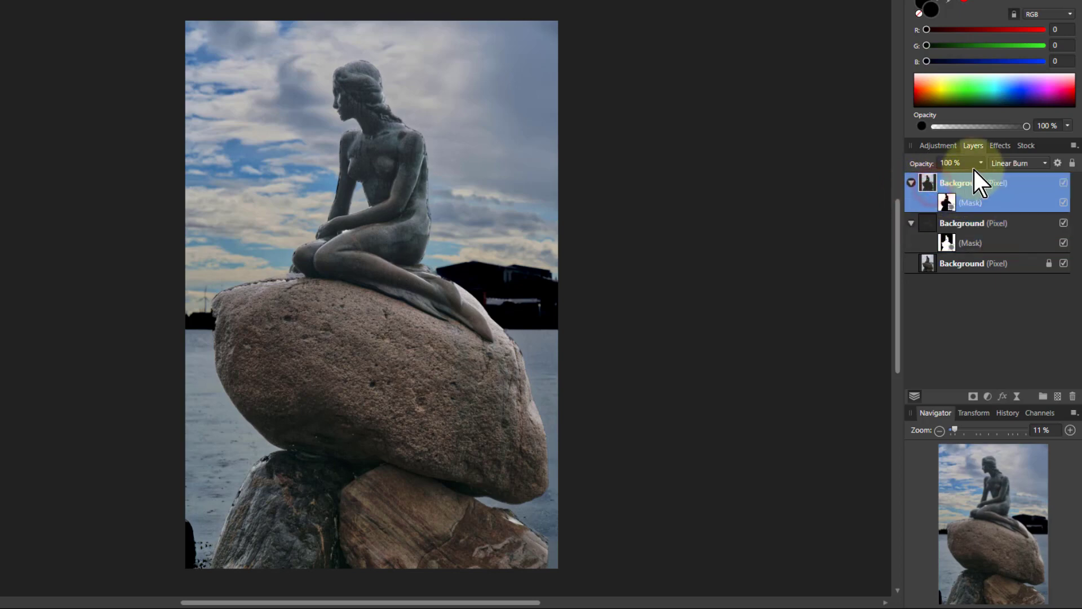
pyautogui.moveTo(981, 165); pyautogui.dragTo(922, 192)
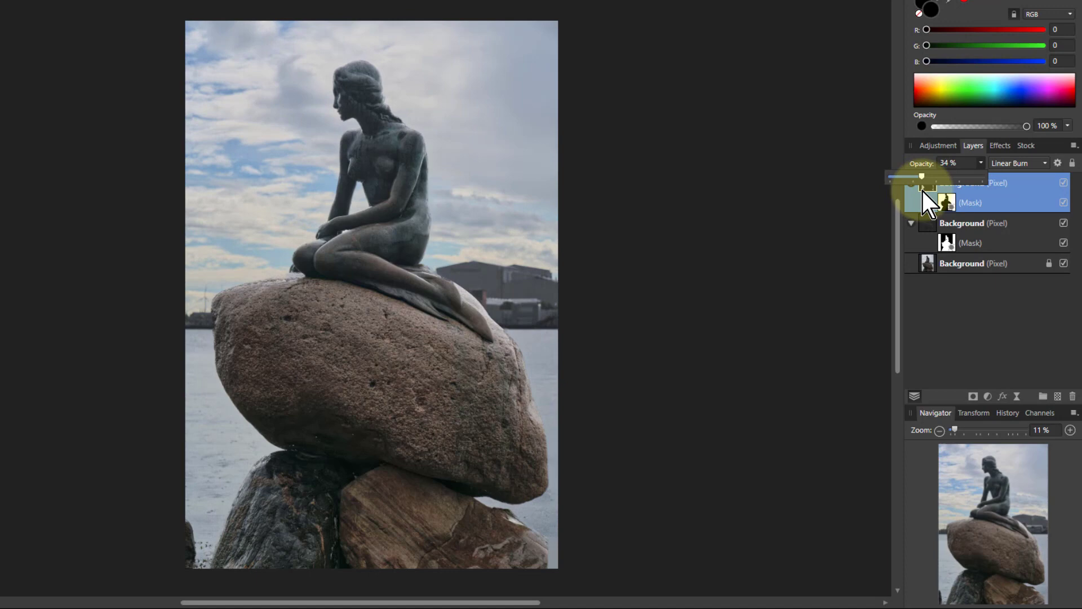
pyautogui.moveTo(925, 191); pyautogui.dragTo(926, 191)
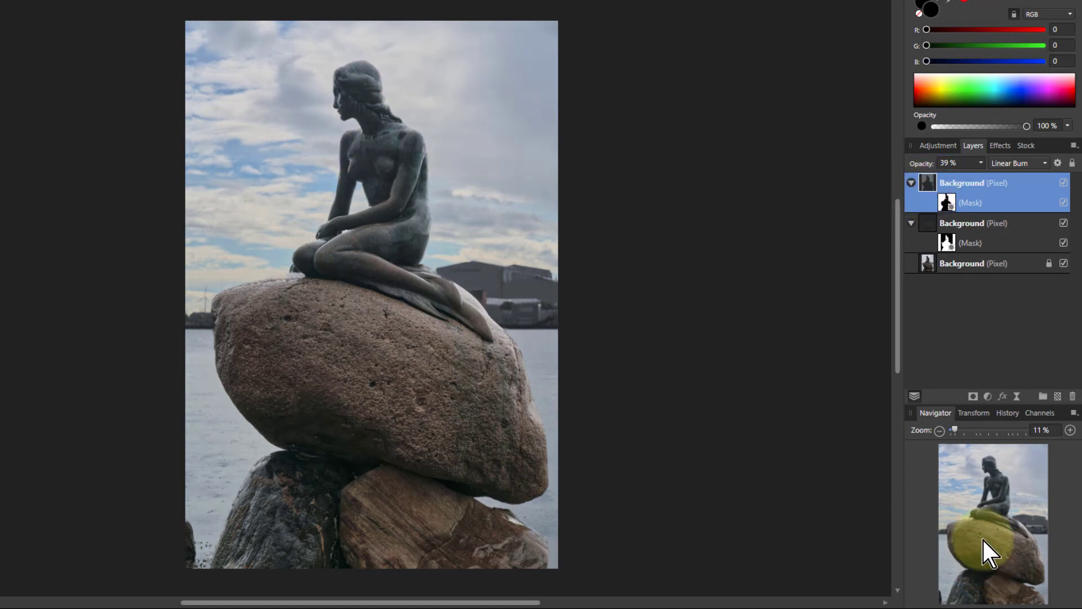
pyautogui.moveTo(942, 202)
pyautogui.mouseDown()
pyautogui.moveTo(929, 192)
pyautogui.moveTo(949, 204)
pyautogui.mouseUp()
# - Inspect the darkening layer's mask on its own, then select it for painting
pyautogui.keyDown('alt'); pyautogui.click(950, 204); pyautogui.keyUp('alt')
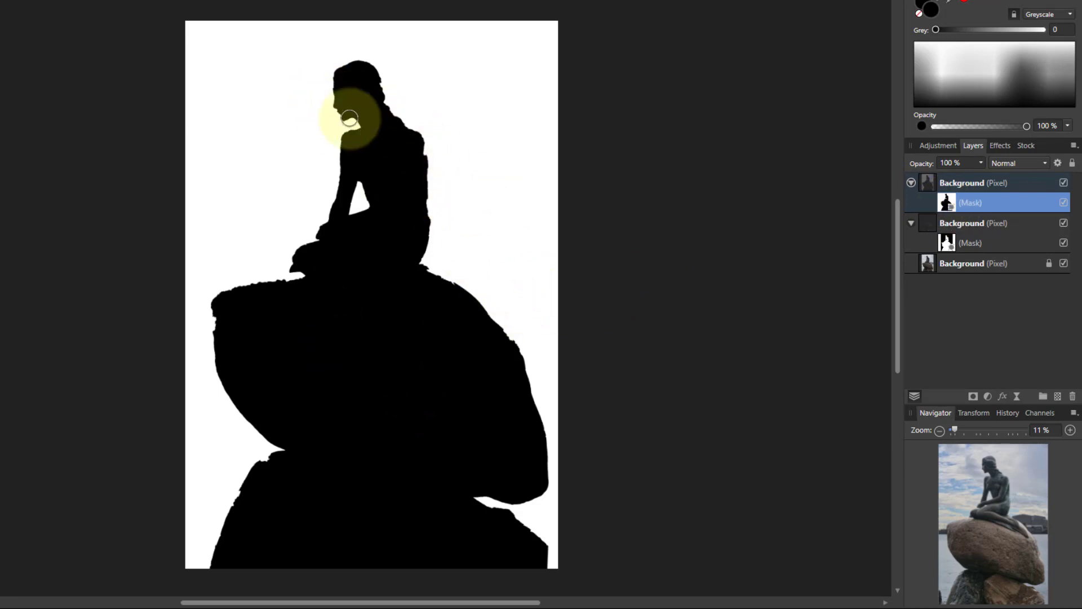
pyautogui.click(912, 183)
pyautogui.click(929, 188)
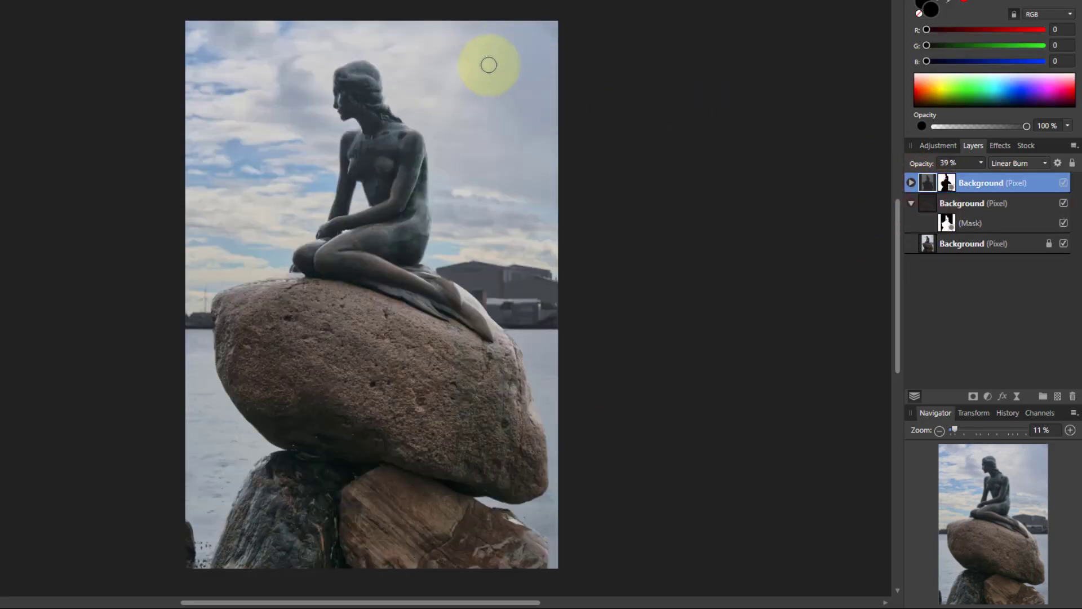
pyautogui.click(911, 181)
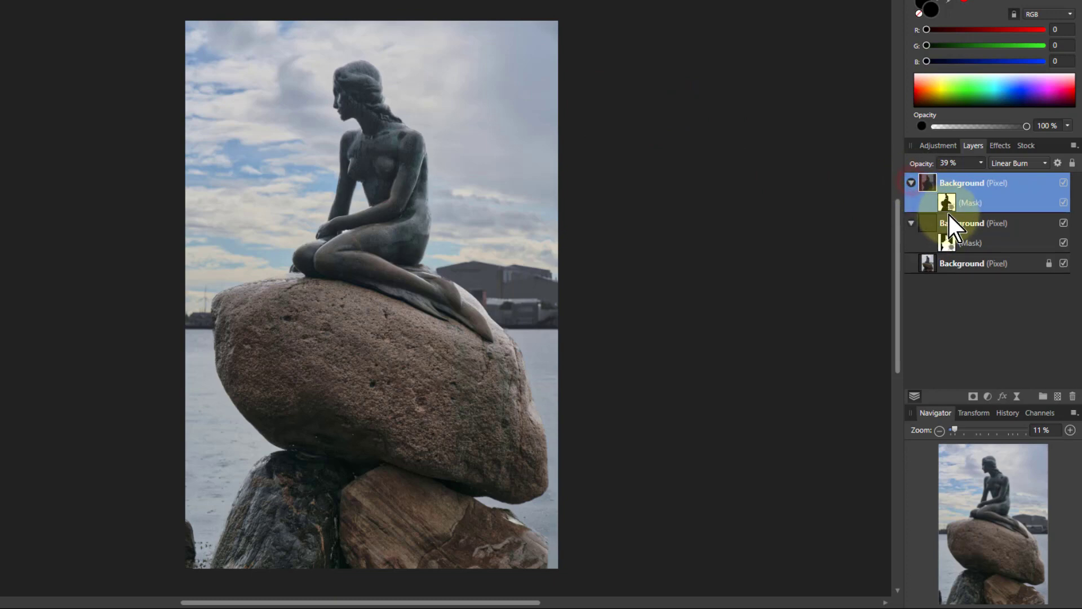
pyautogui.click(947, 203)
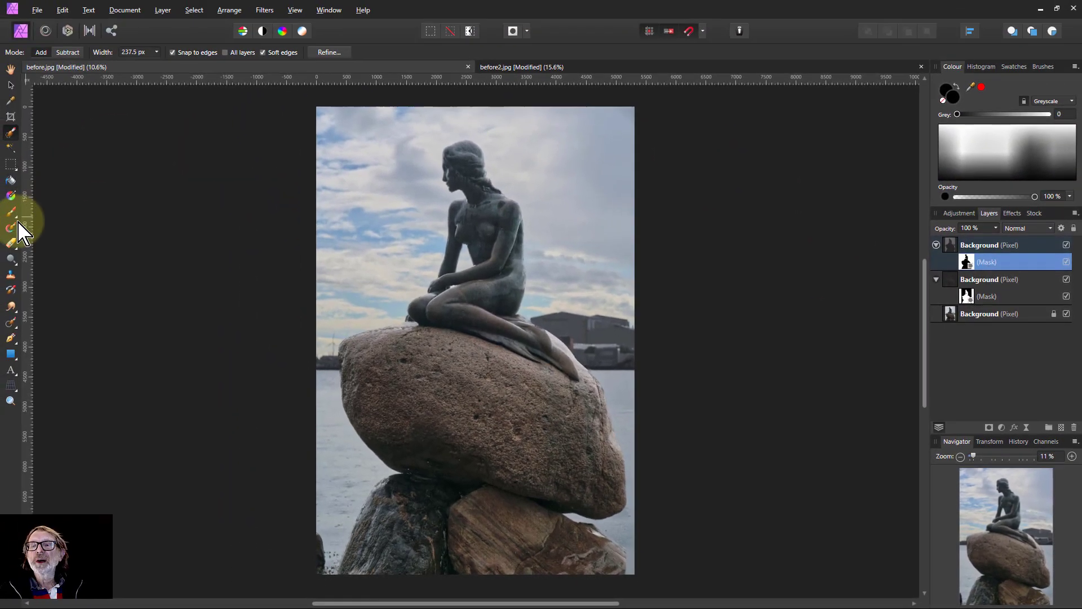
# - Paint softly with a 4096 px brush on the lightening layer's mask over the rock
pyautogui.click(11, 212)
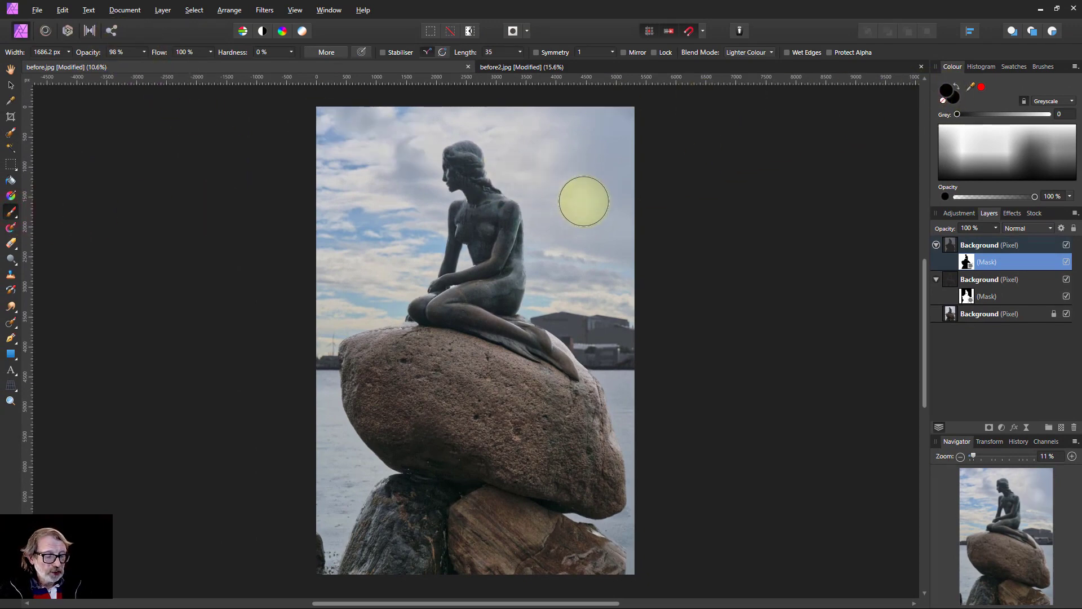
pyautogui.press(']')
pyautogui.press(']')
pyautogui.press(']')
pyautogui.press(']')
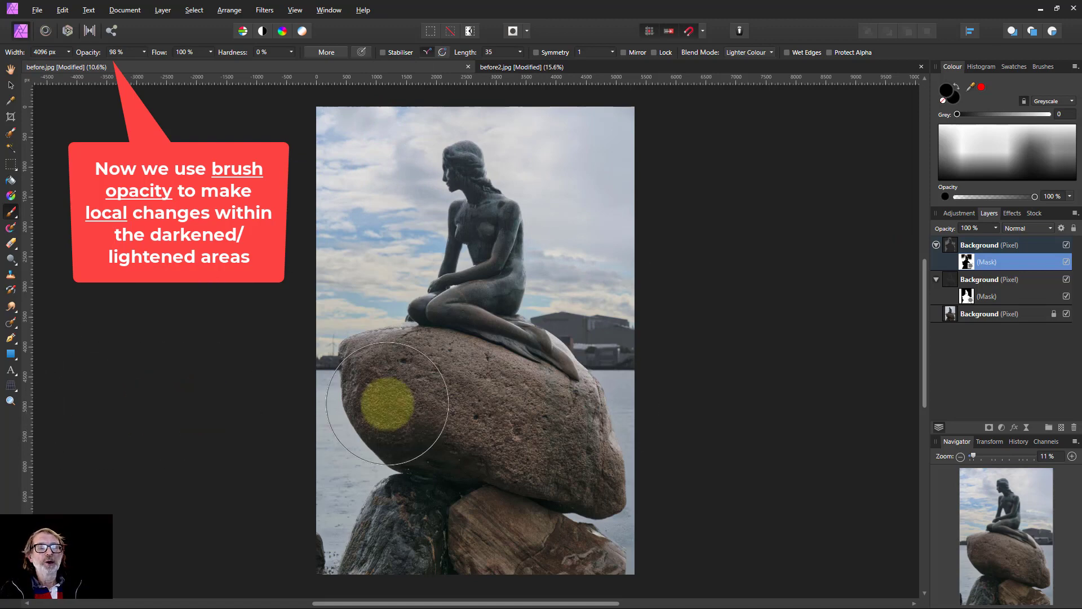
pyautogui.click(968, 298)
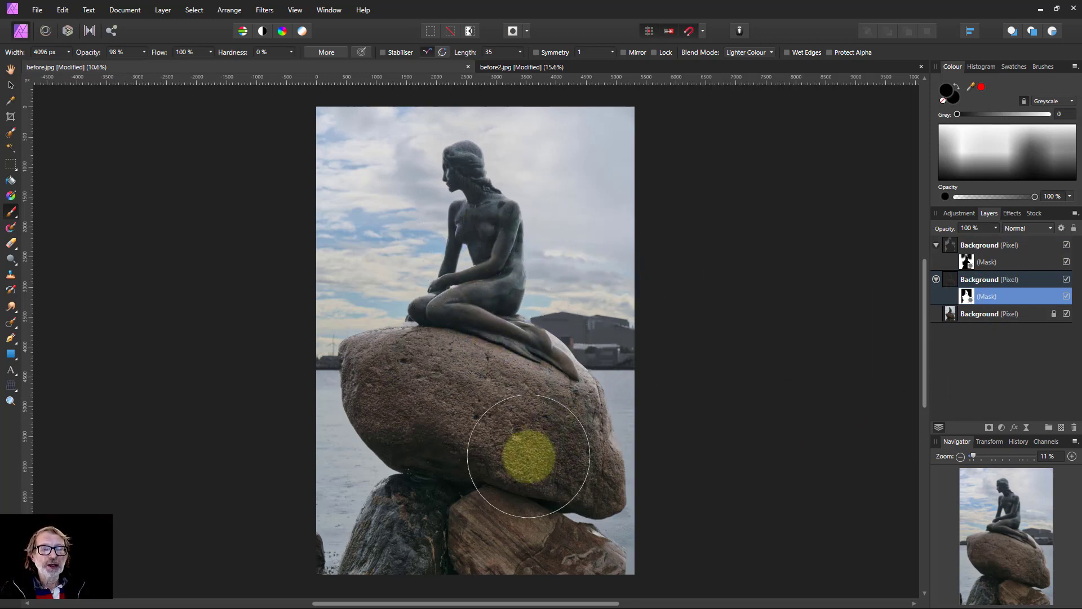
pyautogui.click(566, 568)
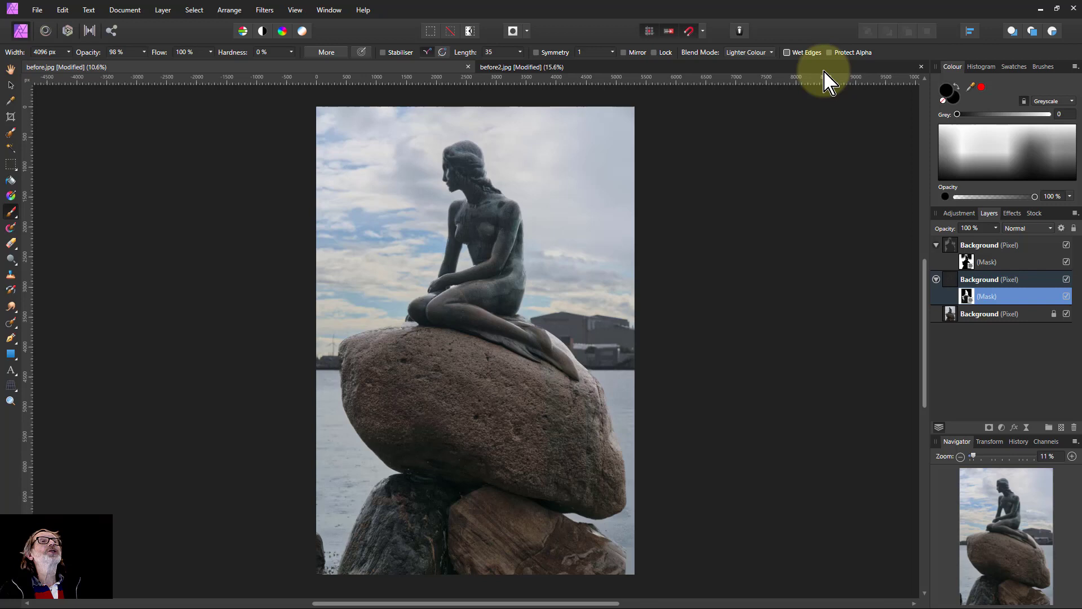
# - Replace the masked layers with two photo copies, the top one inverted at 50% opacity
pyautogui.click(958, 246)
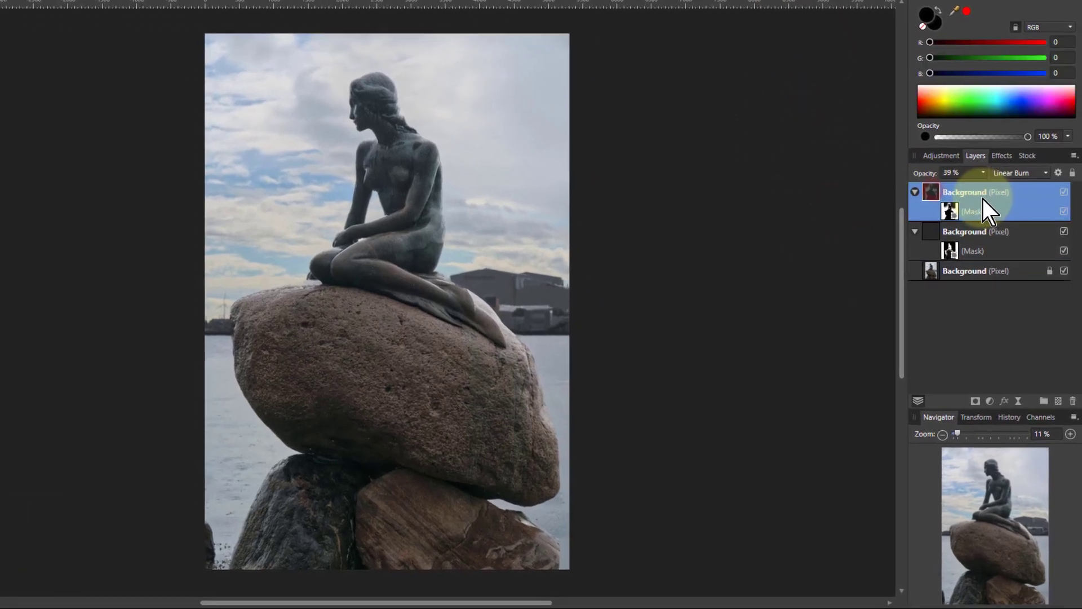
pyautogui.press('Delete')
pyautogui.press('Delete')
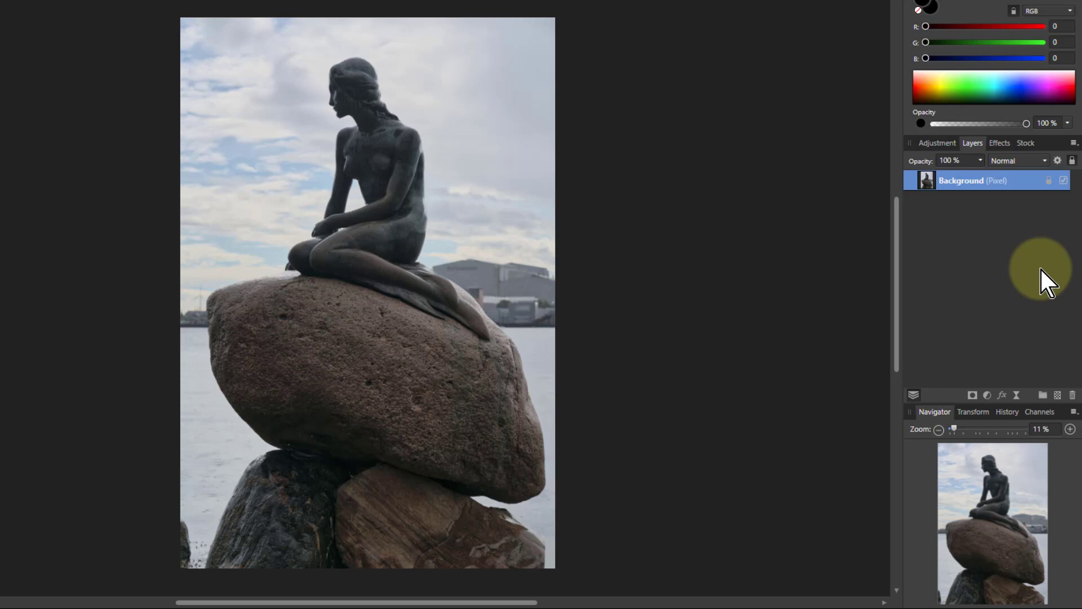
pyautogui.hotkey('ctrl', 'j')
pyautogui.hotkey('ctrl', 'j')
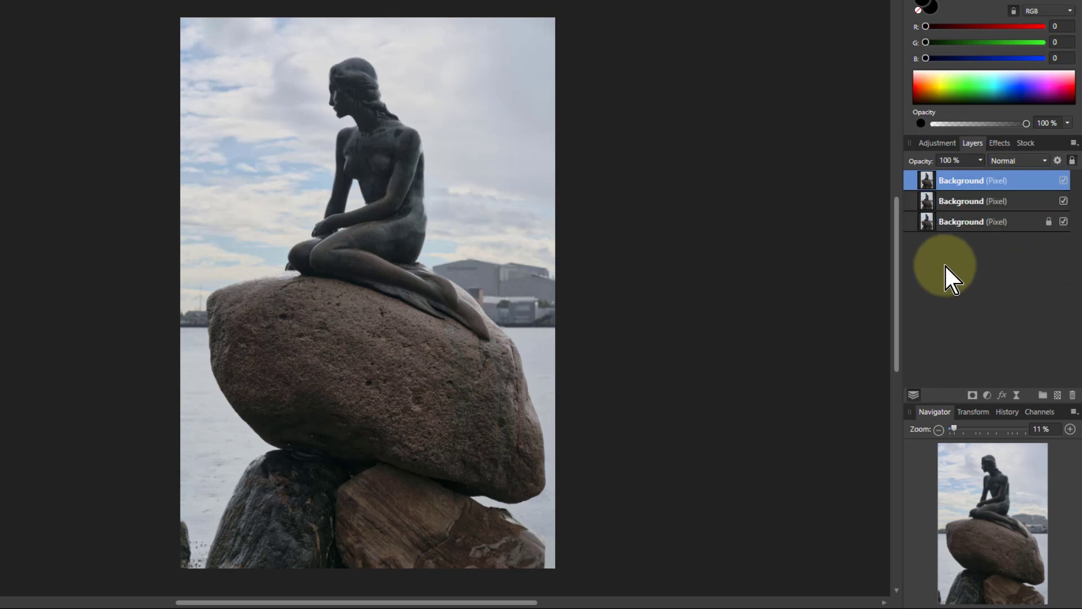
pyautogui.hotkey('ctrl', 'i')
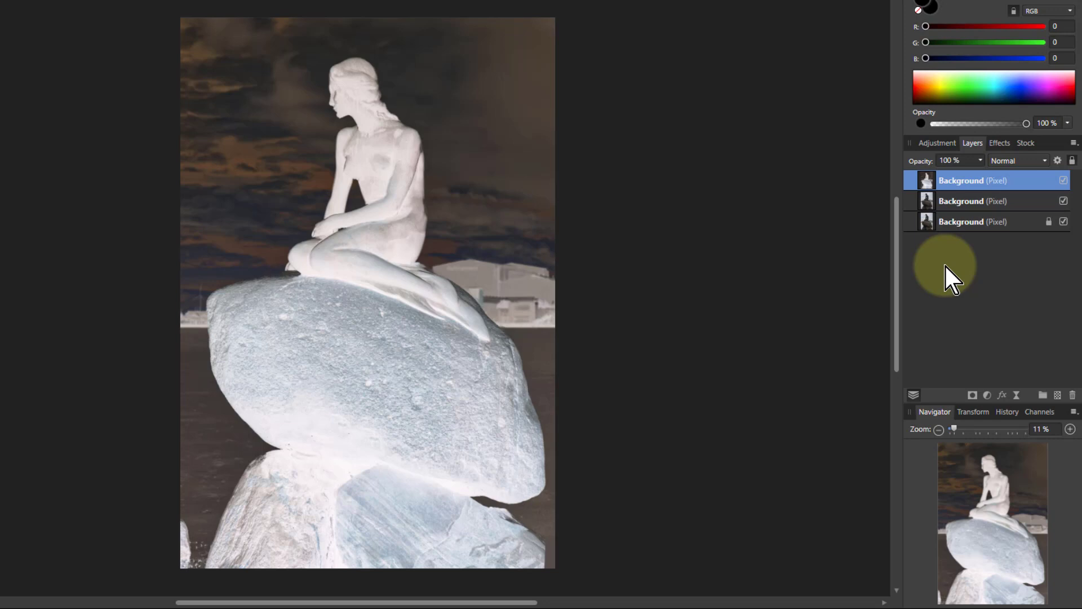
pyautogui.click(982, 164)
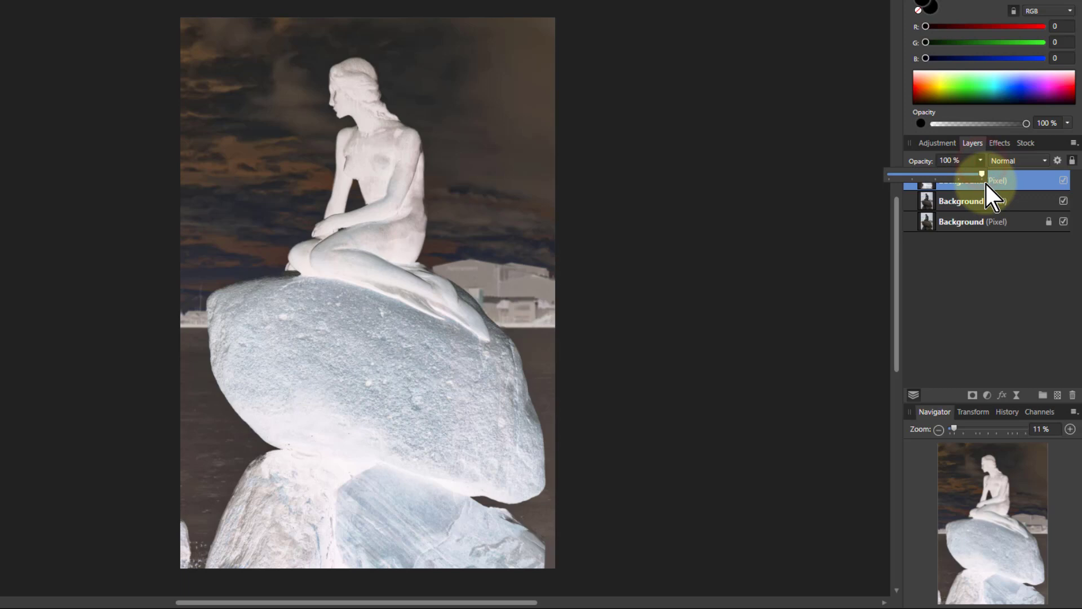
pyautogui.moveTo(979, 183); pyautogui.dragTo(938, 190)
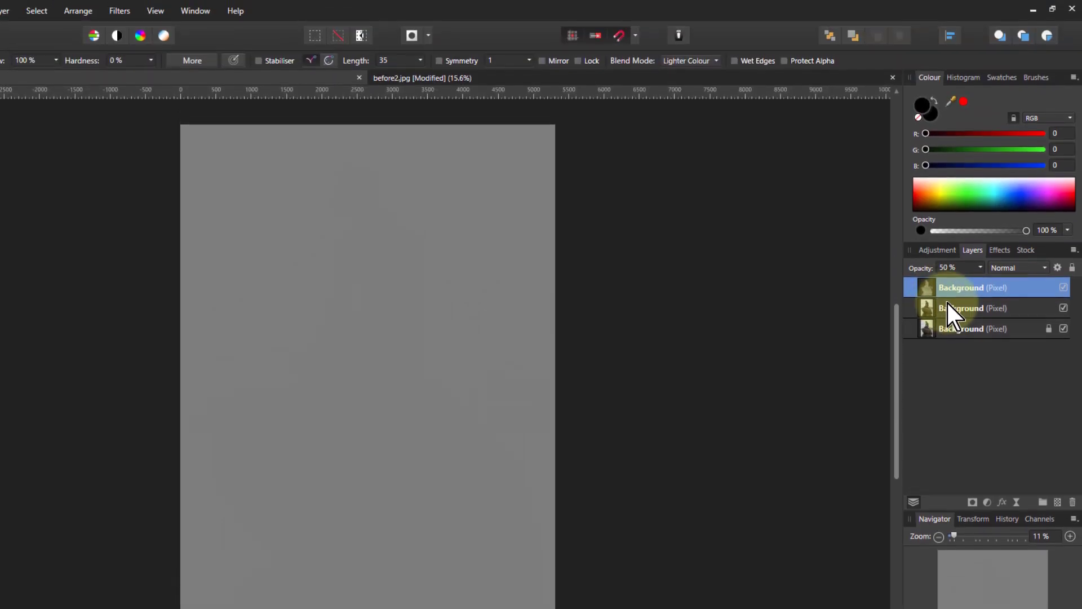
# - Nest a 10.6 px live Gaussian Blur in the inverted copy, keeping it at 50% opacity
pyautogui.click(1016, 503)
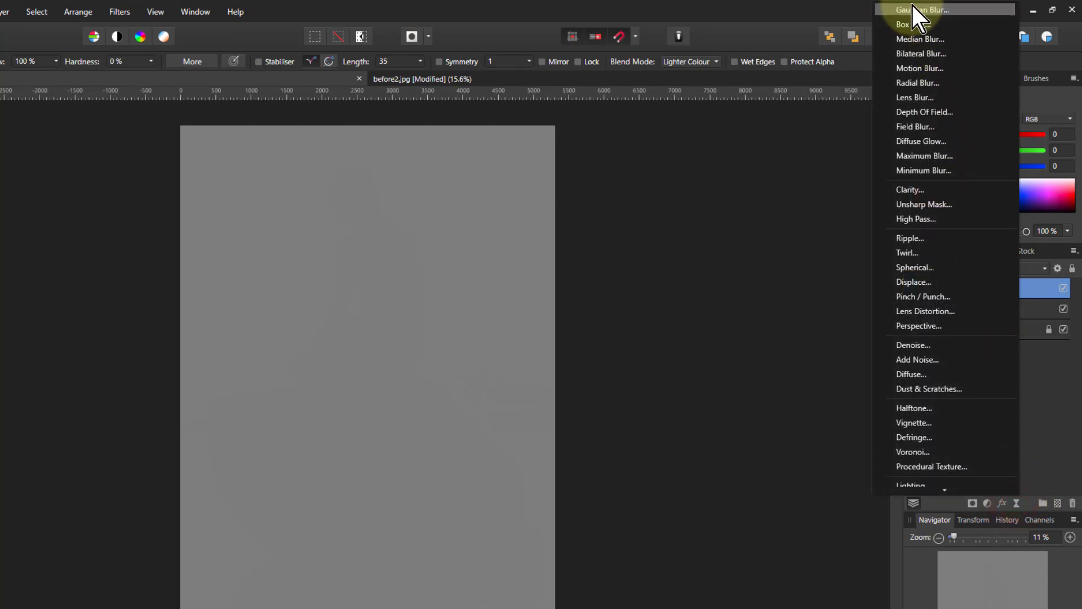
pyautogui.click(913, 6)
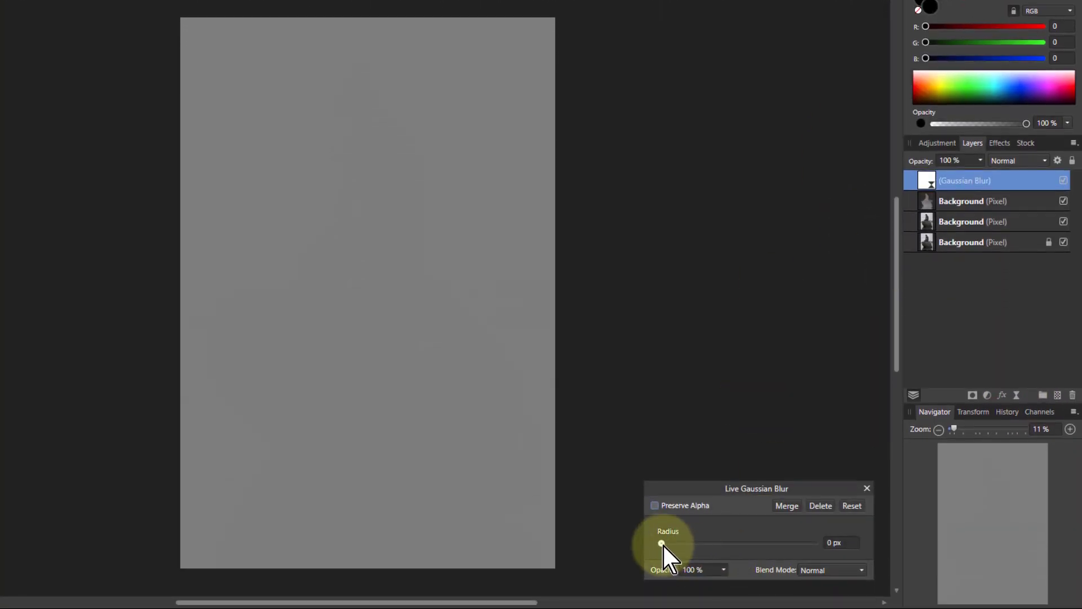
pyautogui.moveTo(662, 544)
pyautogui.mouseDown()
pyautogui.moveTo(726, 544)
pyautogui.moveTo(673, 542)
pyautogui.mouseUp()
pyautogui.moveTo(928, 181); pyautogui.dragTo(933, 199)
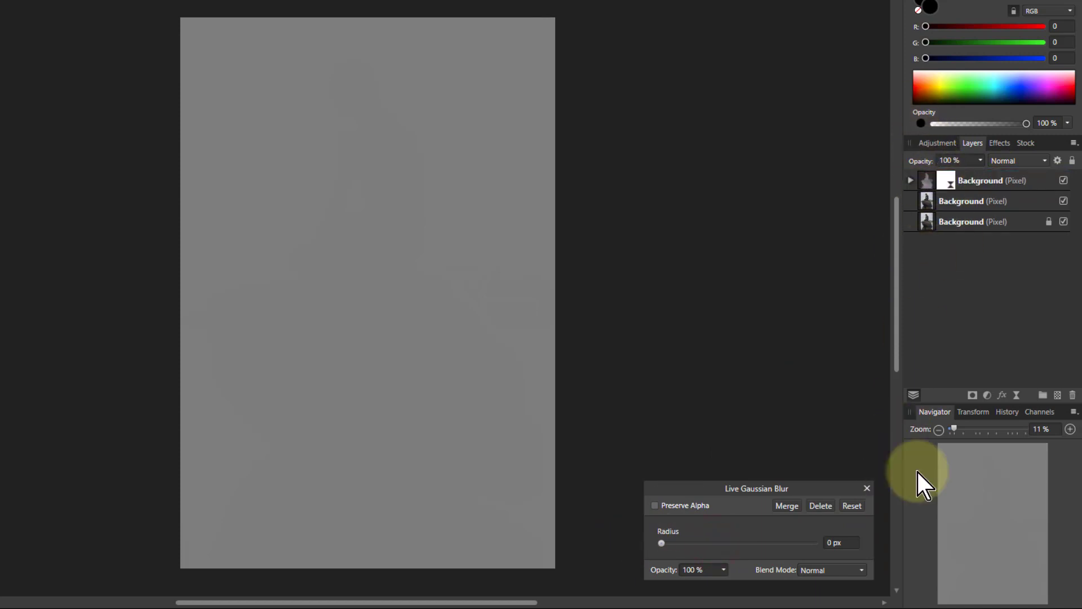
pyautogui.moveTo(661, 542); pyautogui.dragTo(729, 542)
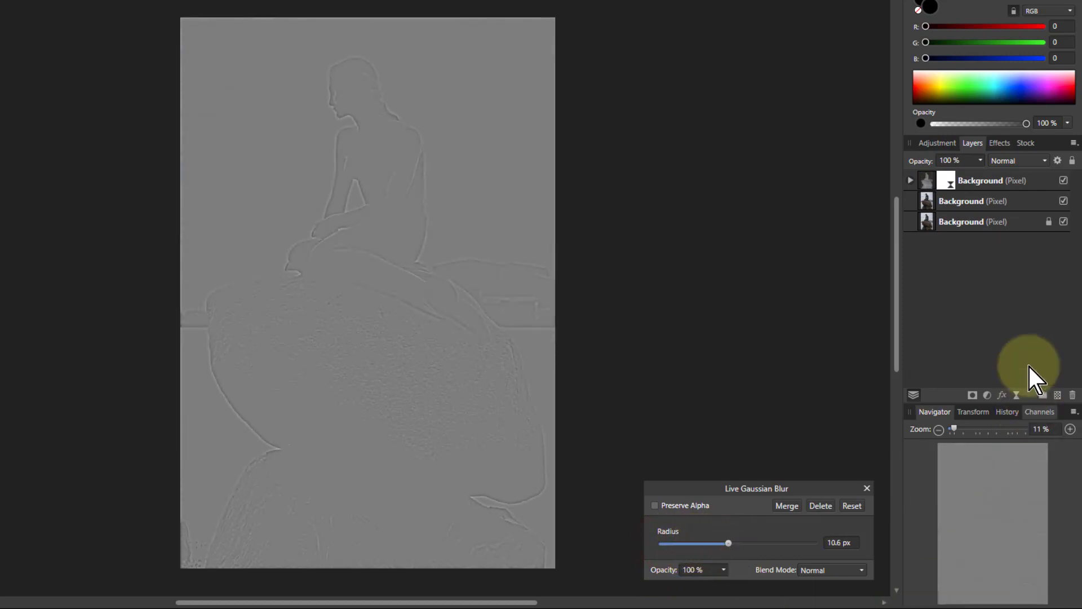
pyautogui.click(924, 184)
pyautogui.press('5')
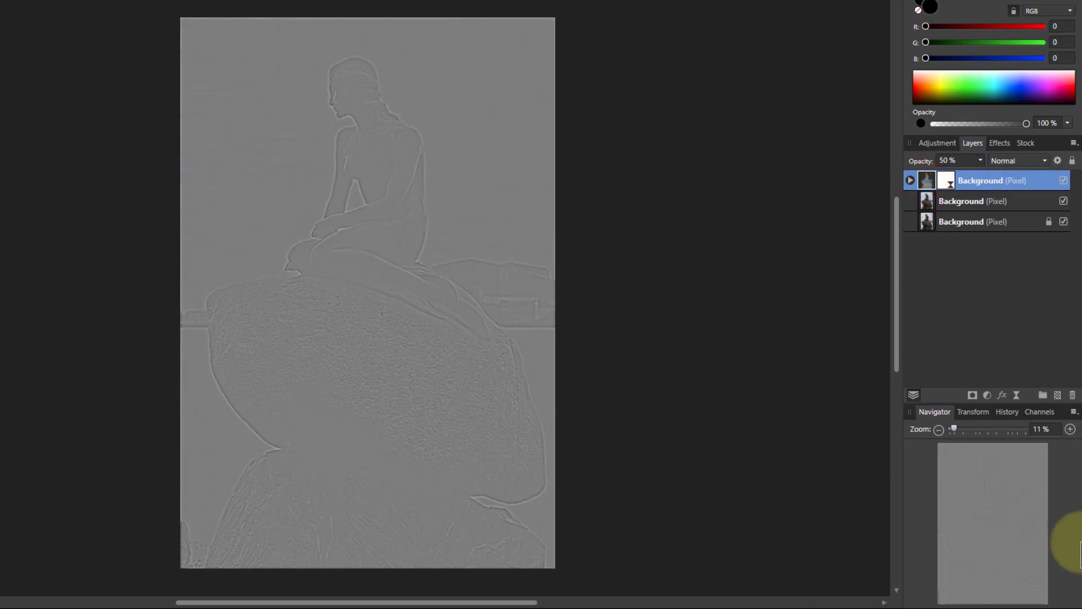
# - Group both photo copies and set the group's blend mode to Linear Light
pyautogui.keyDown('shift'); pyautogui.click(979, 204); pyautogui.keyUp('shift')
pyautogui.hotkey('ctrl', 'g')
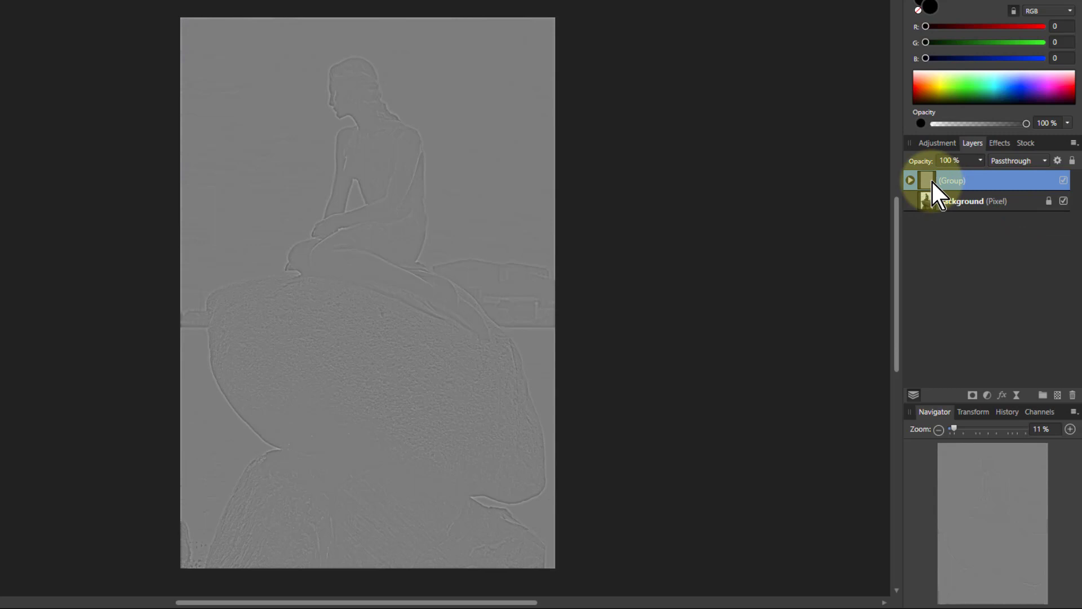
pyautogui.click(1022, 162)
pyautogui.scroll(-3, 1017, 263)
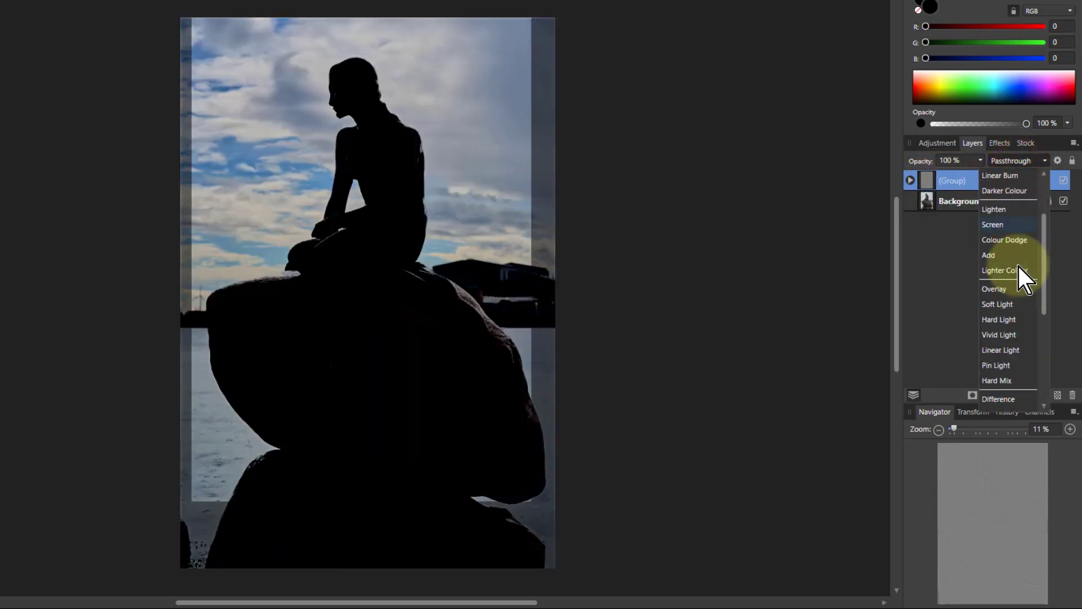
pyautogui.click(991, 316)
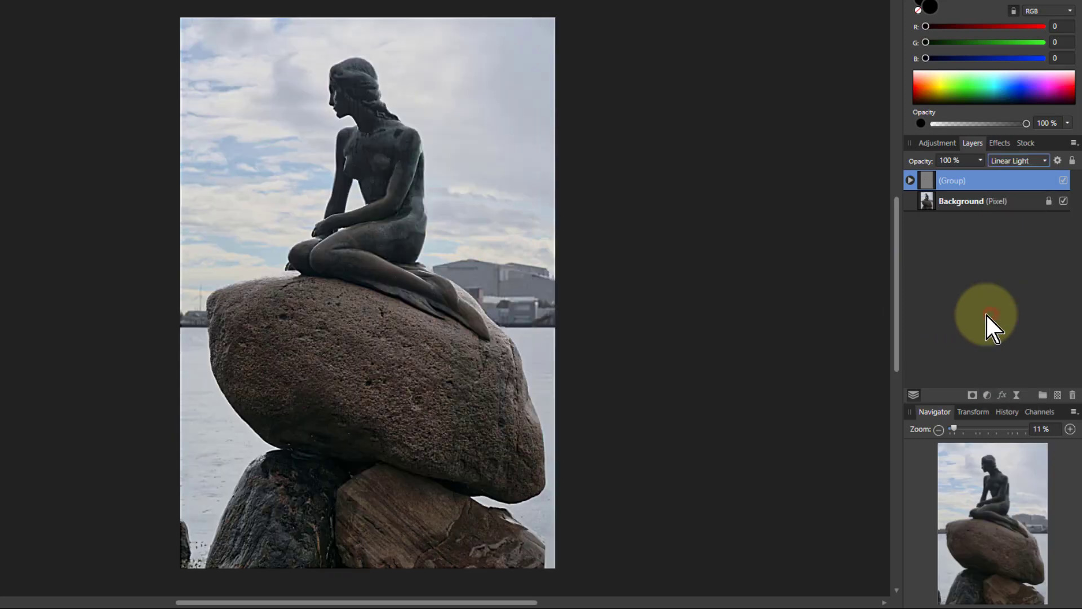
# - Toggle the sharpening group's visibility to compare, leaving it on
pyautogui.click(1063, 180)
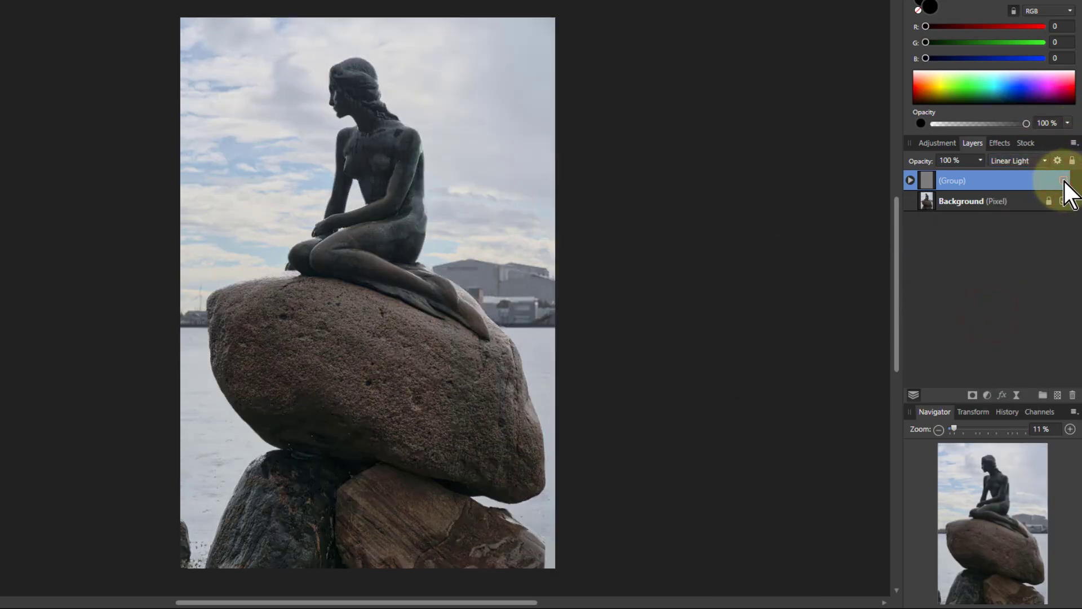
pyautogui.click(1064, 180)
pyautogui.click(1064, 180)
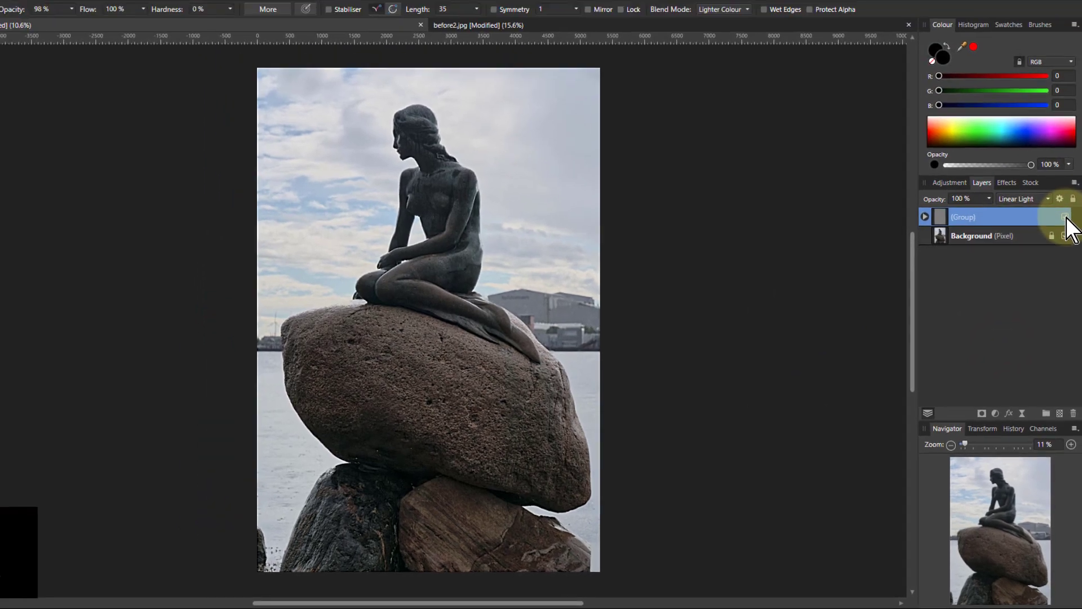